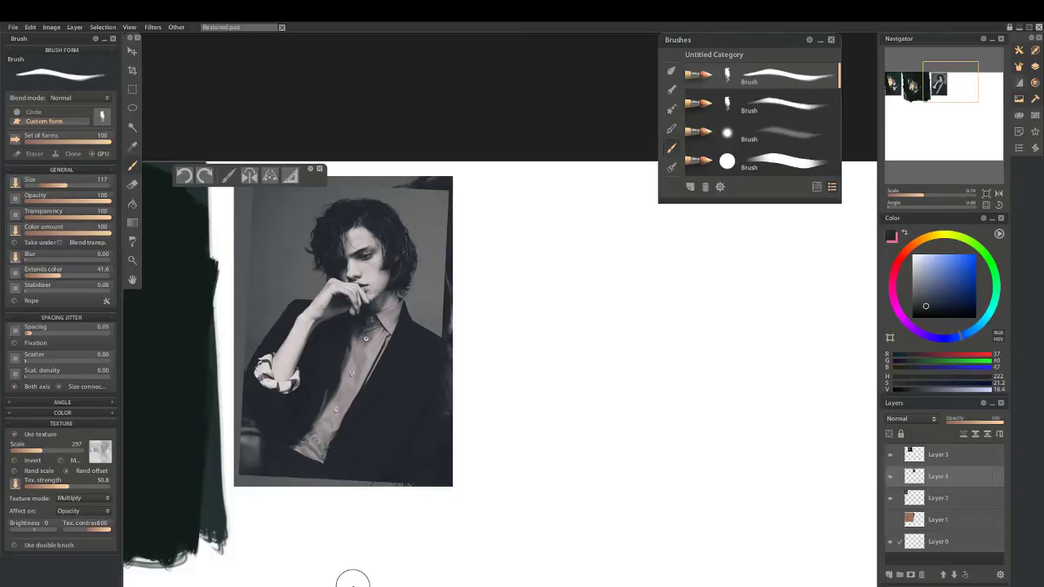
Move the floating undo/redo toolbar off the reference photo to the blank area above the empty canvas beside it
{"action": "scroll", "coordinate": [484, 307], "scroll_direction": "down", "scroll_amount": 3}
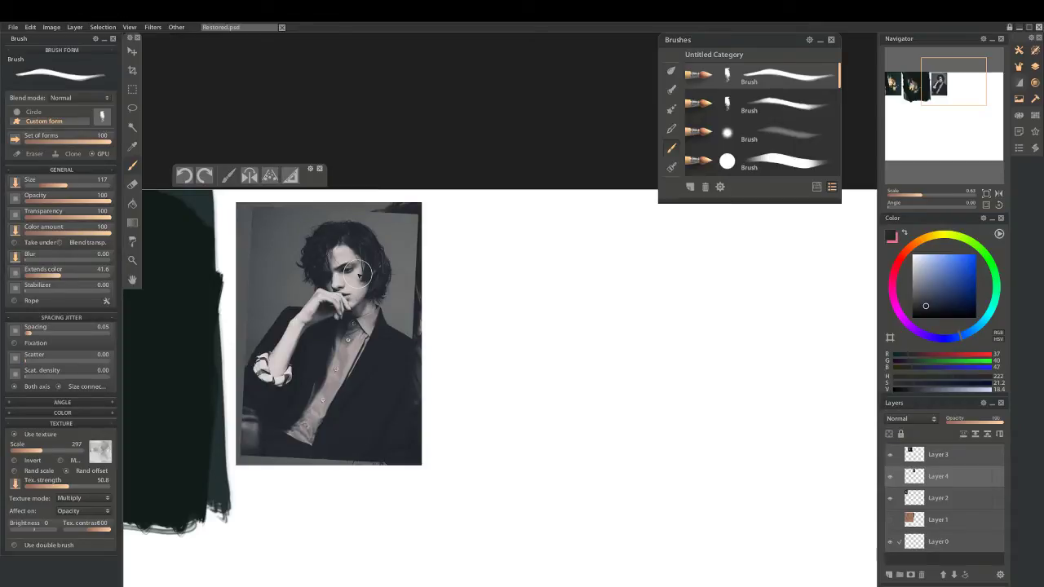
{"action": "left_click_drag", "start_coordinate": [302, 180], "coordinate": [590, 212]}
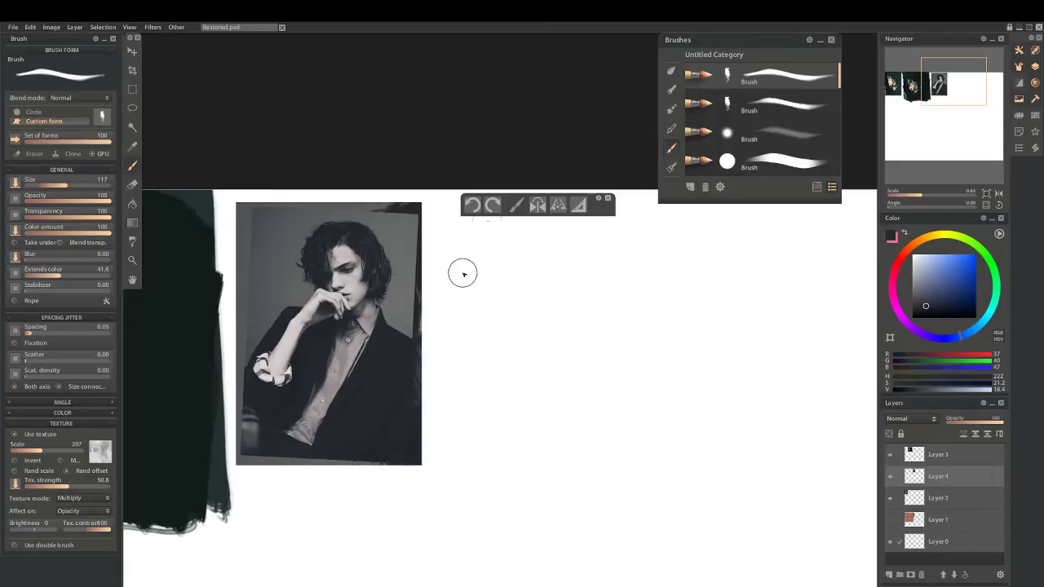
{"action": "left_click_drag", "start_coordinate": [538, 194], "coordinate": [532, 164]}
{"action": "scroll", "coordinate": [531, 263], "scroll_direction": "down", "scroll_amount": 2}
{"action": "scroll", "coordinate": [481, 255], "scroll_direction": "up", "scroll_amount": 3}
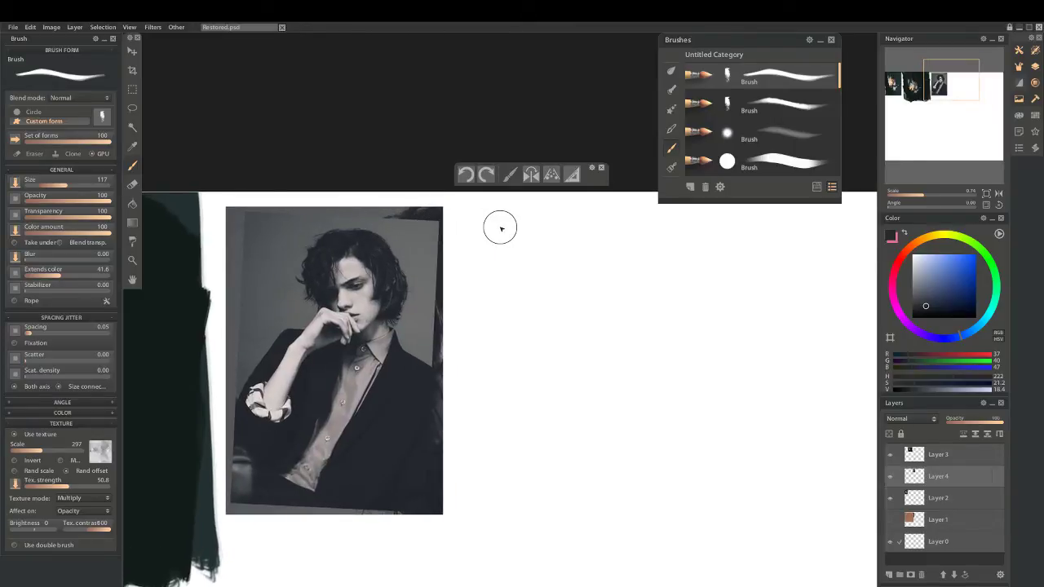
Block in a near-black hair mass and a mid-gray (RGB 104) face and neck shape beside the reference photo
{"action": "left_click", "coordinate": [551, 323]}
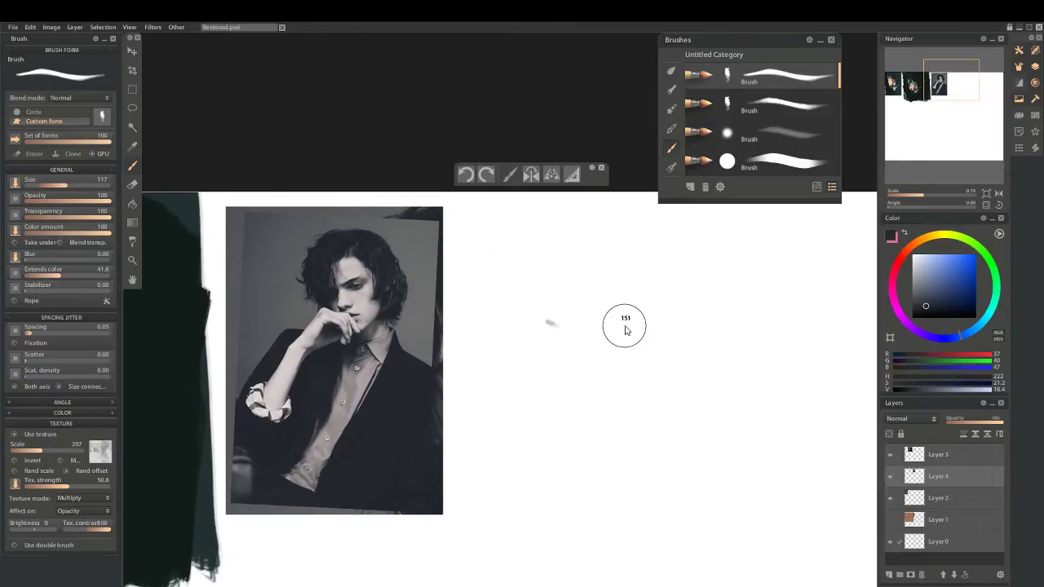
{"action": "mouse_move", "coordinate": [622, 305]}
{"action": "left_mouse_down"}
{"action": "mouse_move", "coordinate": [608, 272]}
{"action": "mouse_move", "coordinate": [632, 275]}
{"action": "mouse_move", "coordinate": [603, 275]}
{"action": "mouse_move", "coordinate": [616, 258]}
{"action": "mouse_move", "coordinate": [657, 288]}
{"action": "mouse_move", "coordinate": [629, 298]}
{"action": "mouse_move", "coordinate": [611, 281]}
{"action": "left_mouse_up"}
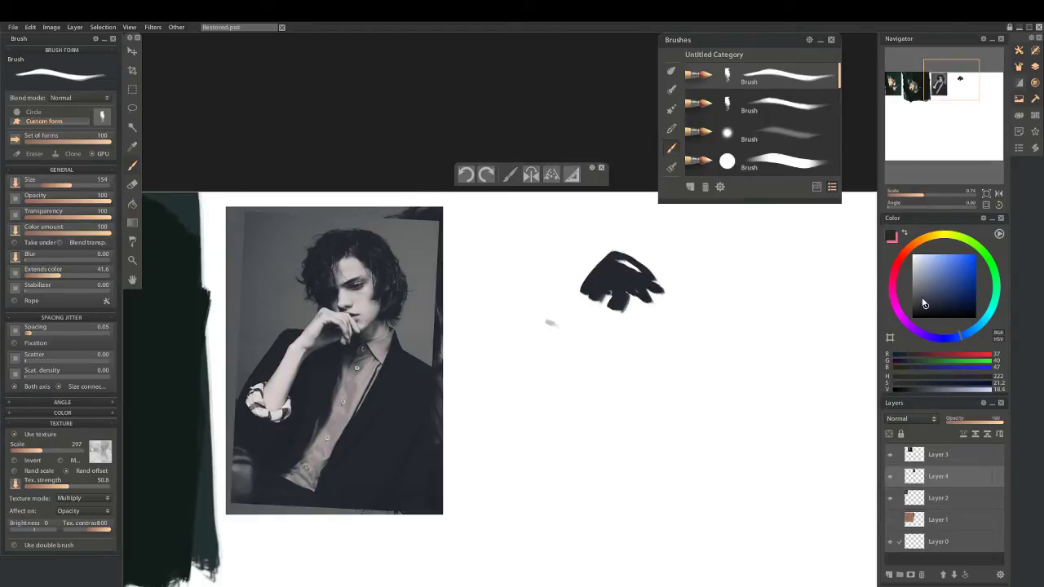
{"action": "left_click", "coordinate": [912, 291]}
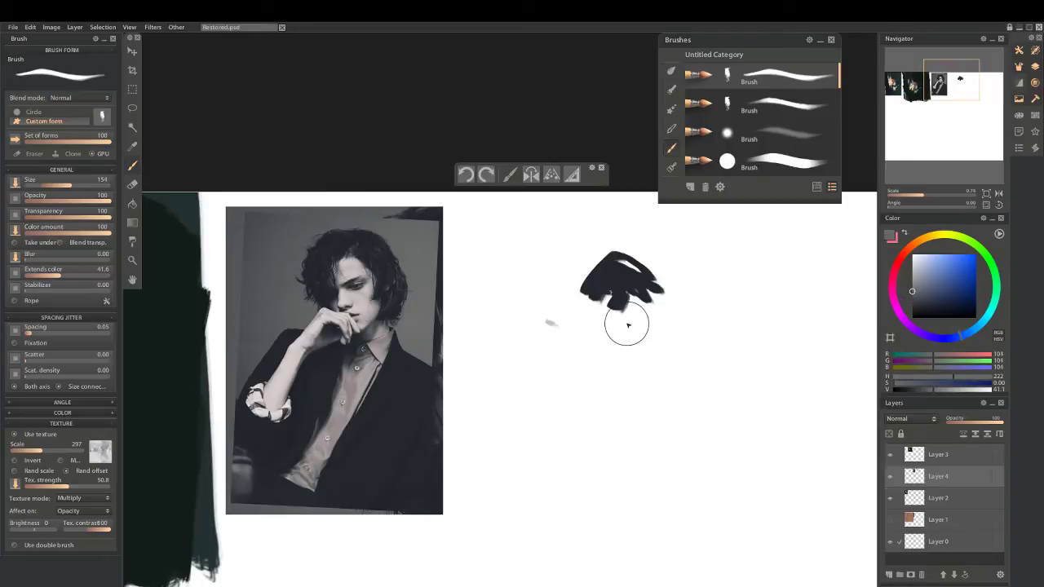
{"action": "mouse_move", "coordinate": [628, 324]}
{"action": "left_mouse_down"}
{"action": "mouse_move", "coordinate": [629, 443]}
{"action": "mouse_move", "coordinate": [669, 294]}
{"action": "mouse_move", "coordinate": [644, 359]}
{"action": "left_mouse_up"}
{"action": "mouse_move", "coordinate": [559, 336]}
{"action": "left_mouse_down"}
{"action": "mouse_move", "coordinate": [556, 326]}
{"action": "mouse_move", "coordinate": [612, 309]}
{"action": "mouse_move", "coordinate": [612, 371]}
{"action": "mouse_move", "coordinate": [568, 418]}
{"action": "left_mouse_up"}
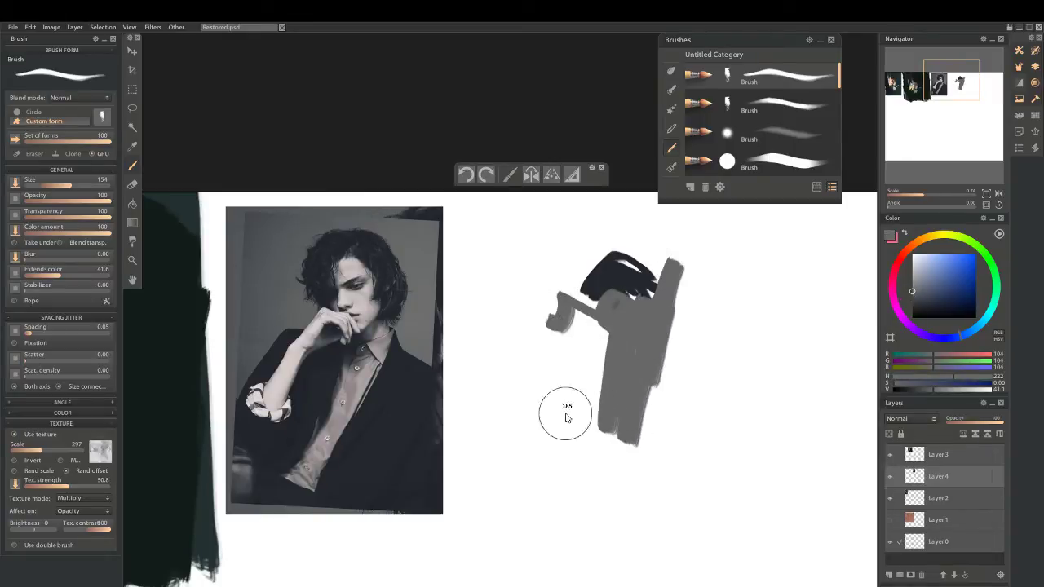
{"action": "left_click_drag", "start_coordinate": [621, 367], "coordinate": [571, 314]}
Paint both sides of the dark jacket below the neck with the sampled near-black tone and brush size 524
{"action": "left_click", "coordinate": [638, 274], "text": "alt"}
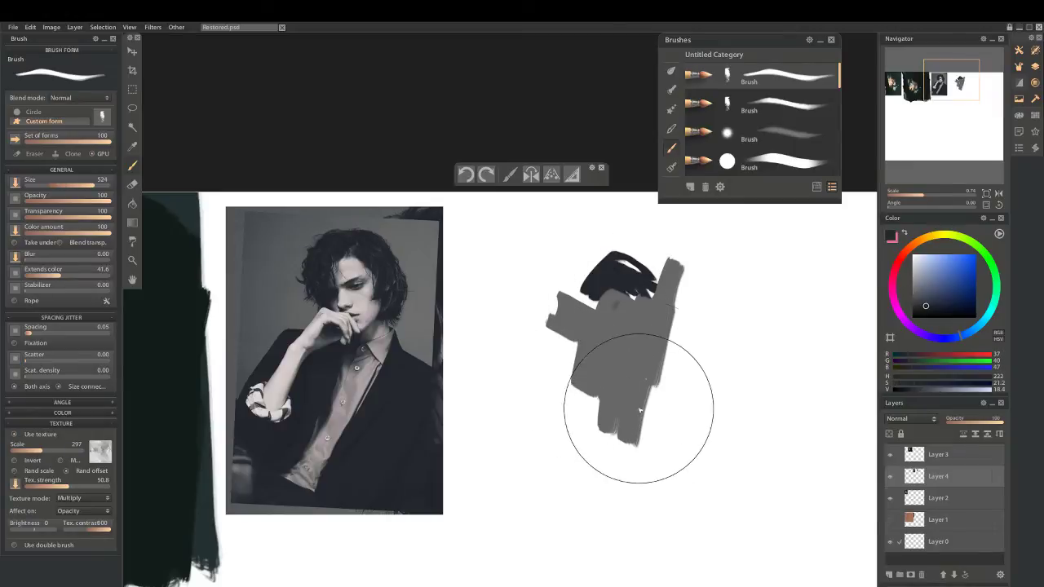
{"action": "mouse_move", "coordinate": [640, 410]}
{"action": "left_mouse_down"}
{"action": "mouse_move", "coordinate": [616, 459]}
{"action": "mouse_move", "coordinate": [648, 404]}
{"action": "mouse_move", "coordinate": [618, 492]}
{"action": "mouse_move", "coordinate": [665, 387]}
{"action": "mouse_move", "coordinate": [655, 455]}
{"action": "mouse_move", "coordinate": [674, 418]}
{"action": "mouse_move", "coordinate": [663, 424]}
{"action": "mouse_move", "coordinate": [645, 508]}
{"action": "mouse_move", "coordinate": [558, 478]}
{"action": "mouse_move", "coordinate": [556, 410]}
{"action": "mouse_move", "coordinate": [522, 490]}
{"action": "mouse_move", "coordinate": [550, 382]}
{"action": "mouse_move", "coordinate": [563, 404]}
{"action": "left_mouse_up"}
Surround the head with the sampled mid-gray background tone and repaint the dark hair mass over it
{"action": "left_click", "coordinate": [602, 325], "text": "alt"}
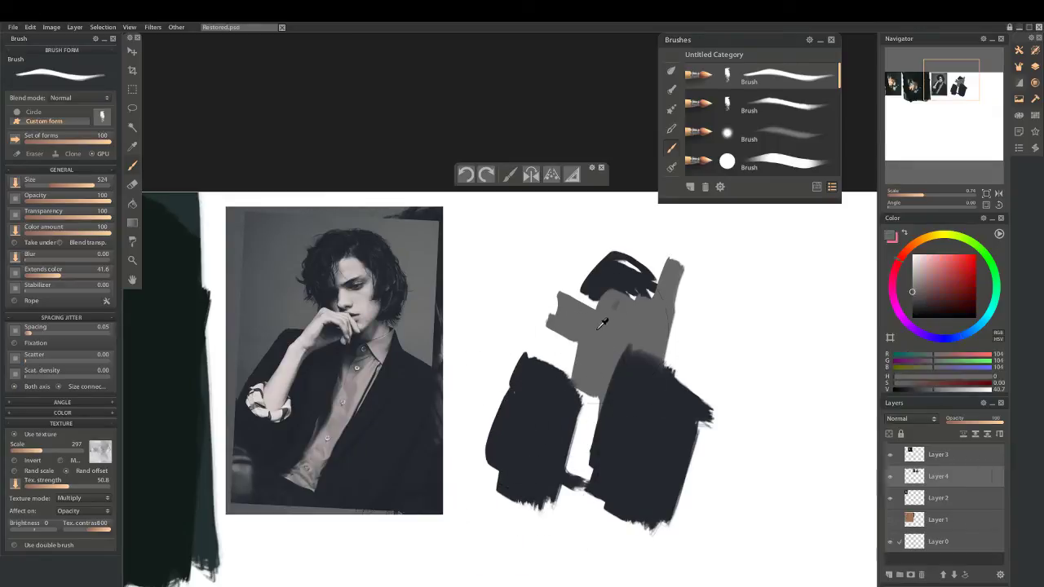
{"action": "mouse_move", "coordinate": [602, 325]}
{"action": "left_mouse_down"}
{"action": "mouse_move", "coordinate": [555, 323]}
{"action": "mouse_move", "coordinate": [550, 300]}
{"action": "mouse_move", "coordinate": [562, 297]}
{"action": "mouse_move", "coordinate": [575, 327]}
{"action": "mouse_move", "coordinate": [625, 255]}
{"action": "mouse_move", "coordinate": [663, 269]}
{"action": "mouse_move", "coordinate": [668, 293]}
{"action": "mouse_move", "coordinate": [652, 314]}
{"action": "mouse_move", "coordinate": [639, 286]}
{"action": "mouse_move", "coordinate": [635, 314]}
{"action": "mouse_move", "coordinate": [607, 274]}
{"action": "mouse_move", "coordinate": [589, 306]}
{"action": "mouse_move", "coordinate": [625, 277]}
{"action": "left_mouse_up"}
{"action": "left_click", "coordinate": [622, 276], "text": "alt"}
With brush size 291, fill the gap between the jacket sides and lighten the face, neck and shirt with gray RGB 140
{"action": "key", "text": "bracketleft"}
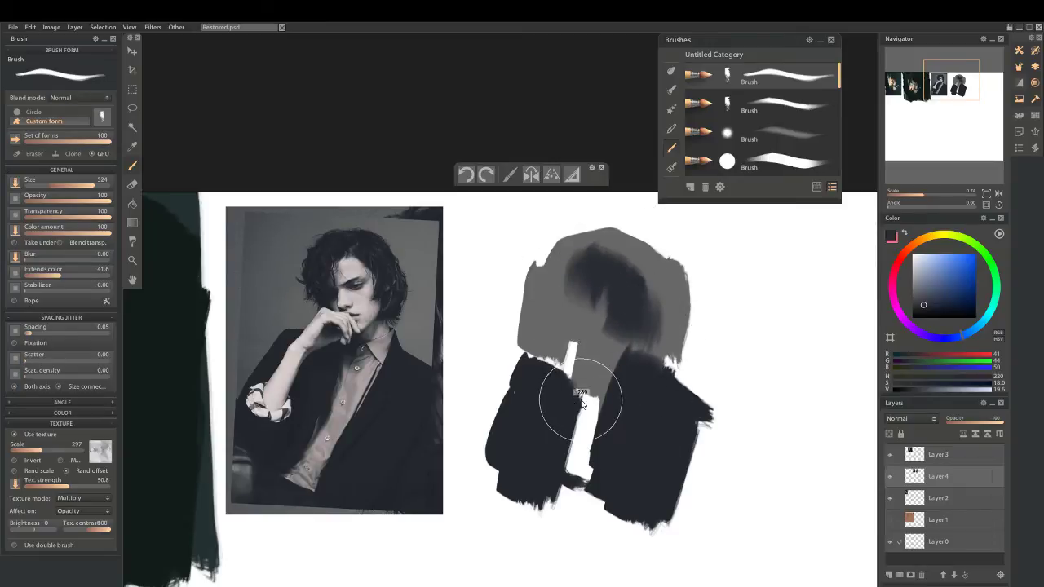
{"action": "left_click", "coordinate": [572, 321], "text": "alt"}
{"action": "left_click_drag", "start_coordinate": [573, 343], "coordinate": [581, 477]}
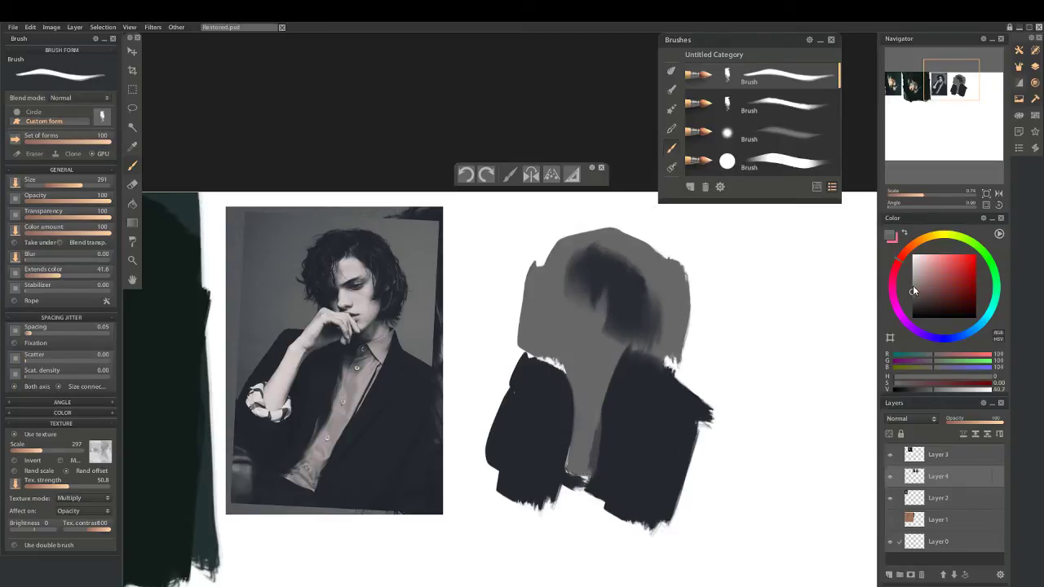
{"action": "left_click_drag", "start_coordinate": [914, 289], "coordinate": [911, 282]}
{"action": "mouse_move", "coordinate": [611, 313]}
{"action": "left_mouse_down"}
{"action": "mouse_move", "coordinate": [605, 341]}
{"action": "mouse_move", "coordinate": [592, 347]}
{"action": "mouse_move", "coordinate": [597, 311]}
{"action": "mouse_move", "coordinate": [586, 357]}
{"action": "mouse_move", "coordinate": [605, 346]}
{"action": "mouse_move", "coordinate": [613, 319]}
{"action": "mouse_move", "coordinate": [592, 336]}
{"action": "mouse_move", "coordinate": [581, 432]}
{"action": "mouse_move", "coordinate": [610, 383]}
{"action": "mouse_move", "coordinate": [611, 361]}
{"action": "mouse_move", "coordinate": [577, 488]}
{"action": "mouse_move", "coordinate": [617, 442]}
{"action": "mouse_move", "coordinate": [565, 501]}
{"action": "mouse_move", "coordinate": [596, 373]}
{"action": "left_mouse_up"}
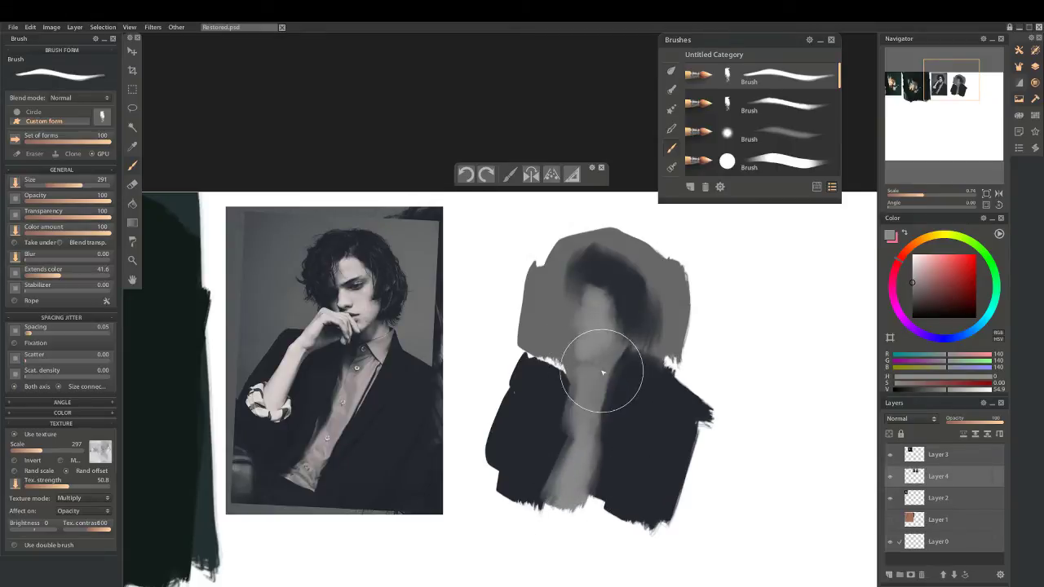
Extend the sampled mid-gray background around the head and shoulders, trimming the silhouette of the shoulder beside the photo
{"action": "left_click", "coordinate": [543, 308], "text": "alt"}
{"action": "mouse_move", "coordinate": [532, 326]}
{"action": "left_mouse_down"}
{"action": "mouse_move", "coordinate": [487, 420]}
{"action": "mouse_move", "coordinate": [512, 315]}
{"action": "mouse_move", "coordinate": [501, 390]}
{"action": "mouse_move", "coordinate": [509, 246]}
{"action": "mouse_move", "coordinate": [631, 223]}
{"action": "mouse_move", "coordinate": [505, 260]}
{"action": "mouse_move", "coordinate": [513, 289]}
{"action": "mouse_move", "coordinate": [493, 283]}
{"action": "mouse_move", "coordinate": [556, 219]}
{"action": "mouse_move", "coordinate": [693, 252]}
{"action": "mouse_move", "coordinate": [675, 263]}
{"action": "mouse_move", "coordinate": [687, 379]}
{"action": "mouse_move", "coordinate": [705, 407]}
{"action": "mouse_move", "coordinate": [706, 321]}
{"action": "left_mouse_up"}
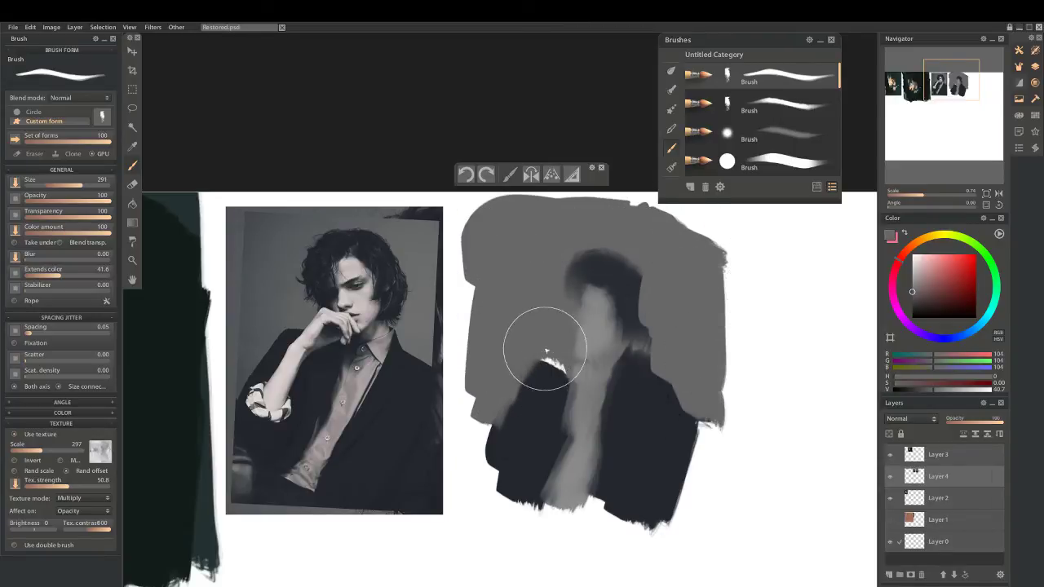
{"action": "mouse_move", "coordinate": [546, 350]}
{"action": "left_mouse_down"}
{"action": "mouse_move", "coordinate": [478, 420]}
{"action": "mouse_move", "coordinate": [517, 392]}
{"action": "mouse_move", "coordinate": [481, 489]}
{"action": "left_mouse_up"}
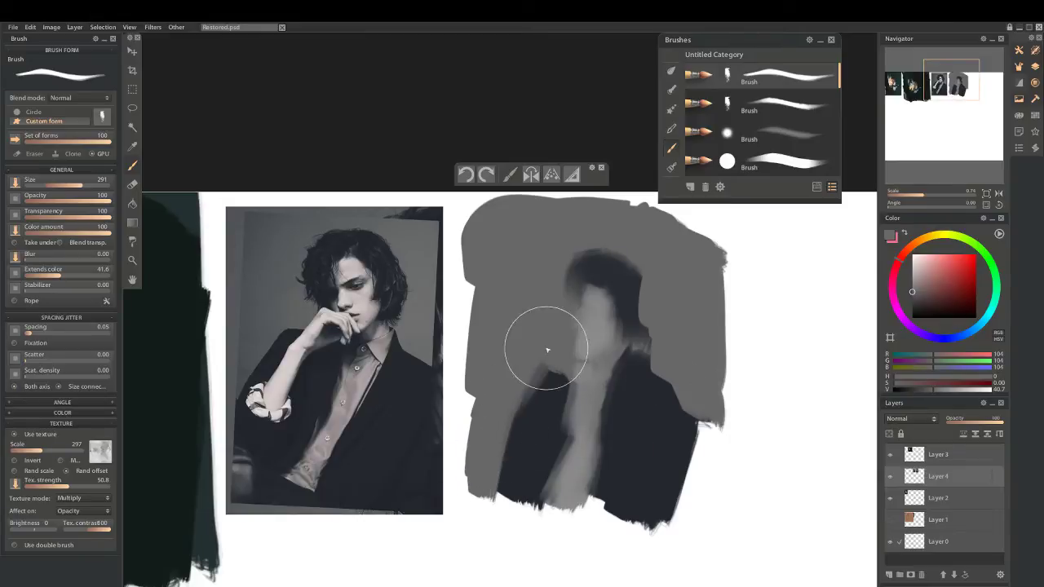
{"action": "mouse_move", "coordinate": [546, 350]}
{"action": "left_mouse_down"}
{"action": "mouse_move", "coordinate": [508, 425]}
{"action": "mouse_move", "coordinate": [525, 383]}
{"action": "mouse_move", "coordinate": [550, 422]}
{"action": "mouse_move", "coordinate": [546, 456]}
{"action": "mouse_move", "coordinate": [508, 447]}
{"action": "left_mouse_up"}
Rough in the raised hand and forearm in sampled gray with a dark shadow beneath, using brush size 101
{"action": "left_click", "coordinate": [542, 415], "text": "alt"}
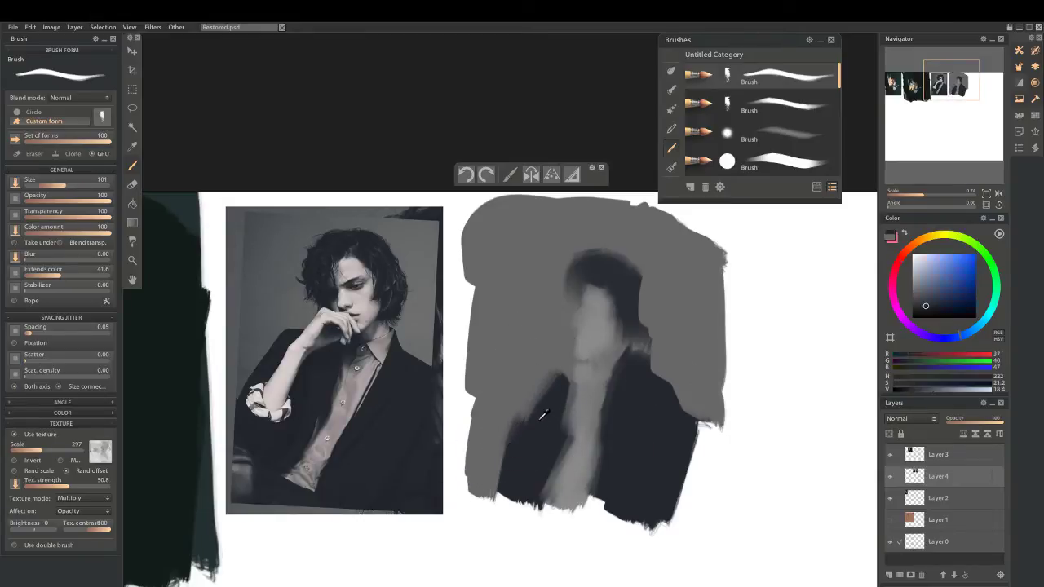
{"action": "mouse_move", "coordinate": [564, 384]}
{"action": "left_mouse_down"}
{"action": "mouse_move", "coordinate": [537, 377]}
{"action": "mouse_move", "coordinate": [566, 351]}
{"action": "mouse_move", "coordinate": [555, 351]}
{"action": "mouse_move", "coordinate": [586, 349]}
{"action": "mouse_move", "coordinate": [554, 366]}
{"action": "left_mouse_up"}
{"action": "left_click", "coordinate": [589, 405], "text": "alt"}
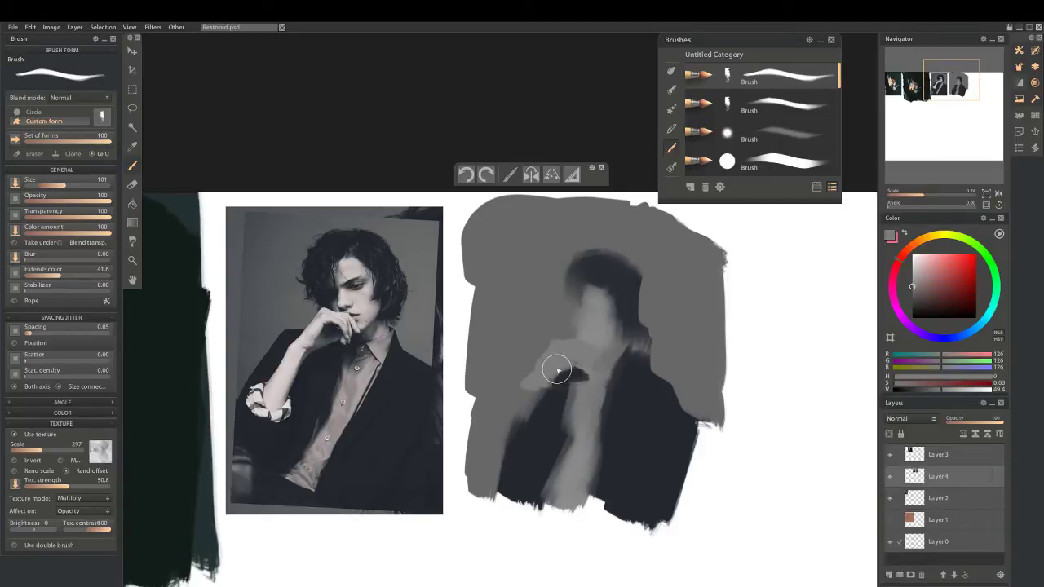
Lighten the raised hand with gray RGB 159 and paint the dark upper sleeve behind the forearm
{"action": "left_click", "coordinate": [604, 310], "text": "alt"}
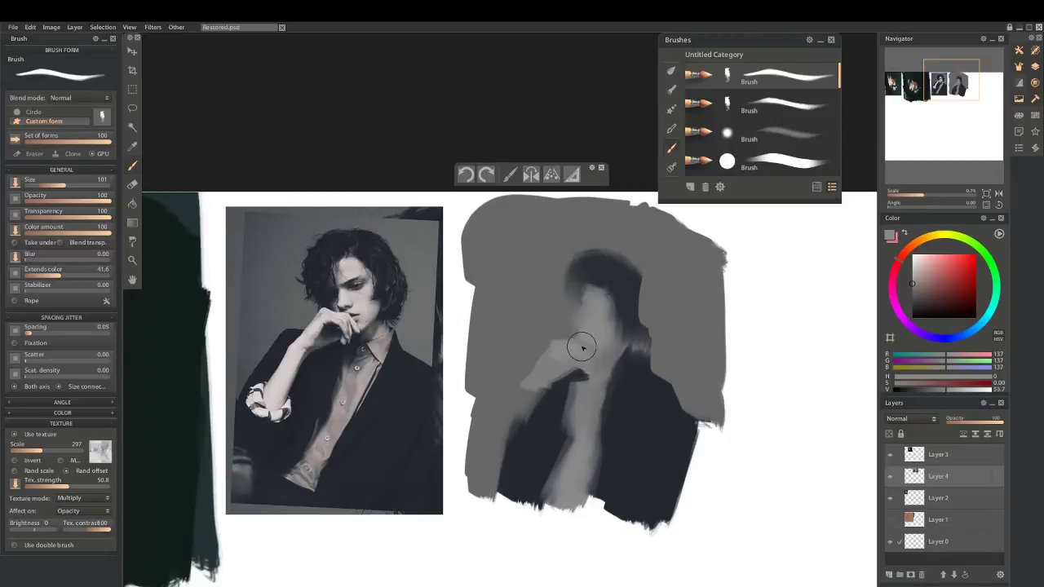
{"action": "left_click", "coordinate": [913, 278]}
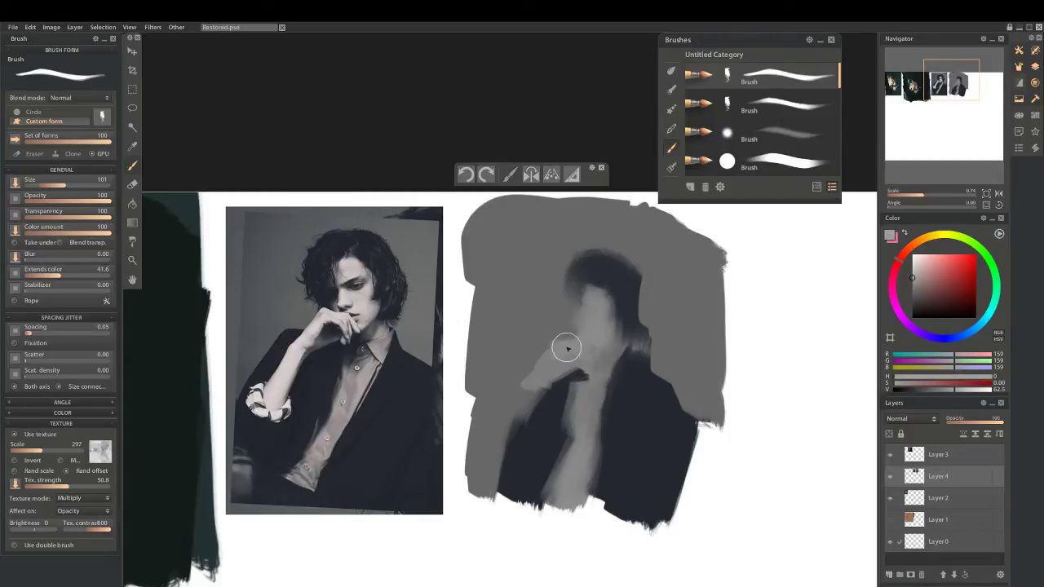
{"action": "mouse_move", "coordinate": [567, 348]}
{"action": "left_mouse_down"}
{"action": "mouse_move", "coordinate": [543, 361]}
{"action": "mouse_move", "coordinate": [589, 354]}
{"action": "mouse_move", "coordinate": [539, 368]}
{"action": "mouse_move", "coordinate": [581, 364]}
{"action": "mouse_move", "coordinate": [550, 377]}
{"action": "mouse_move", "coordinate": [569, 388]}
{"action": "mouse_move", "coordinate": [544, 401]}
{"action": "mouse_move", "coordinate": [556, 389]}
{"action": "mouse_move", "coordinate": [541, 395]}
{"action": "mouse_move", "coordinate": [525, 380]}
{"action": "mouse_move", "coordinate": [536, 359]}
{"action": "mouse_move", "coordinate": [527, 361]}
{"action": "mouse_move", "coordinate": [539, 359]}
{"action": "mouse_move", "coordinate": [519, 367]}
{"action": "mouse_move", "coordinate": [512, 390]}
{"action": "mouse_move", "coordinate": [527, 375]}
{"action": "mouse_move", "coordinate": [489, 439]}
{"action": "mouse_move", "coordinate": [537, 410]}
{"action": "mouse_move", "coordinate": [524, 444]}
{"action": "mouse_move", "coordinate": [494, 448]}
{"action": "mouse_move", "coordinate": [503, 426]}
{"action": "mouse_move", "coordinate": [495, 458]}
{"action": "mouse_move", "coordinate": [558, 425]}
{"action": "left_mouse_up"}
{"action": "left_click", "coordinate": [596, 373]}
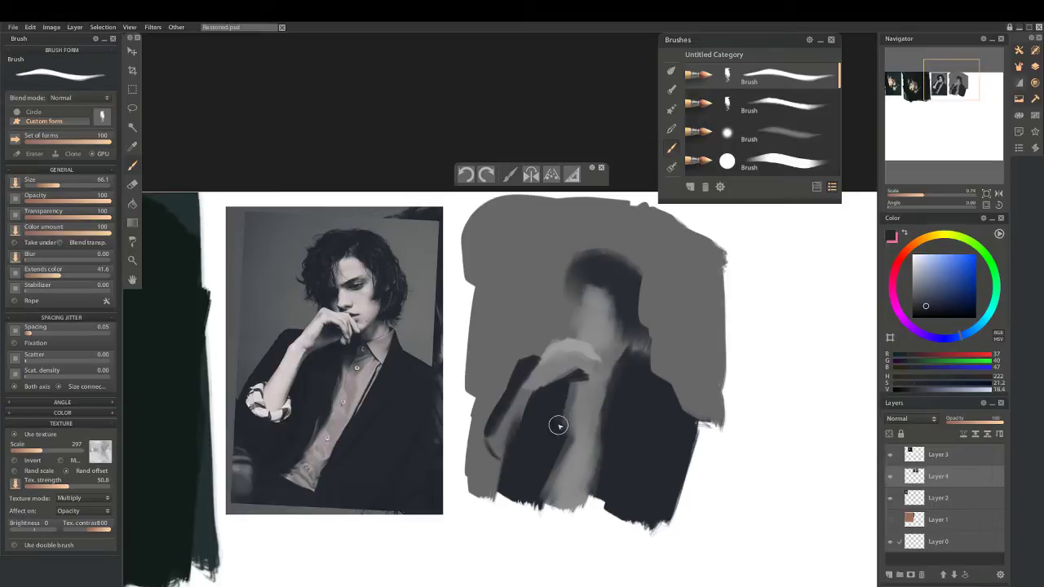
Enlarge the brush to 168 and paint the light rolled cuff and the dark elbow below the raised forearm
{"action": "key", "text": "bracketright"}
{"action": "key", "text": "bracketright"}
{"action": "key", "text": "bracketright"}
{"action": "mouse_move", "coordinate": [496, 453]}
{"action": "left_mouse_down"}
{"action": "mouse_move", "coordinate": [490, 424]}
{"action": "mouse_move", "coordinate": [504, 447]}
{"action": "mouse_move", "coordinate": [522, 449]}
{"action": "mouse_move", "coordinate": [523, 434]}
{"action": "mouse_move", "coordinate": [507, 462]}
{"action": "mouse_move", "coordinate": [490, 470]}
{"action": "mouse_move", "coordinate": [481, 456]}
{"action": "mouse_move", "coordinate": [495, 478]}
{"action": "left_mouse_up"}
{"action": "left_click", "coordinate": [496, 463], "text": "alt"}
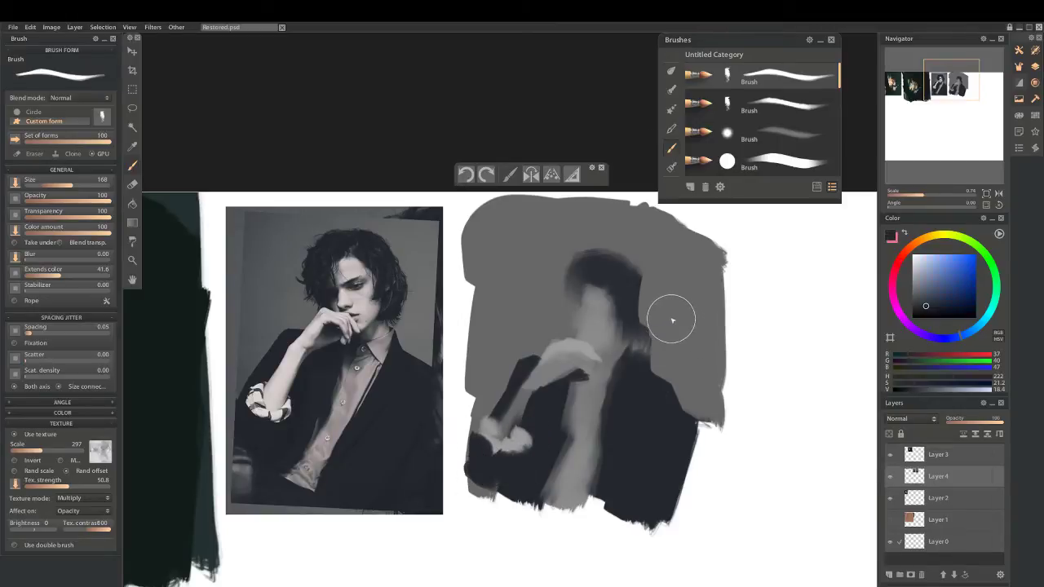
Fill out the jacket's far shoulder in the dark tone and trim its outer edge with sampled background gray
{"action": "mouse_move", "coordinate": [648, 392]}
{"action": "left_mouse_down"}
{"action": "mouse_move", "coordinate": [678, 398]}
{"action": "mouse_move", "coordinate": [684, 473]}
{"action": "left_mouse_up"}
{"action": "left_click", "coordinate": [717, 383], "text": "alt"}
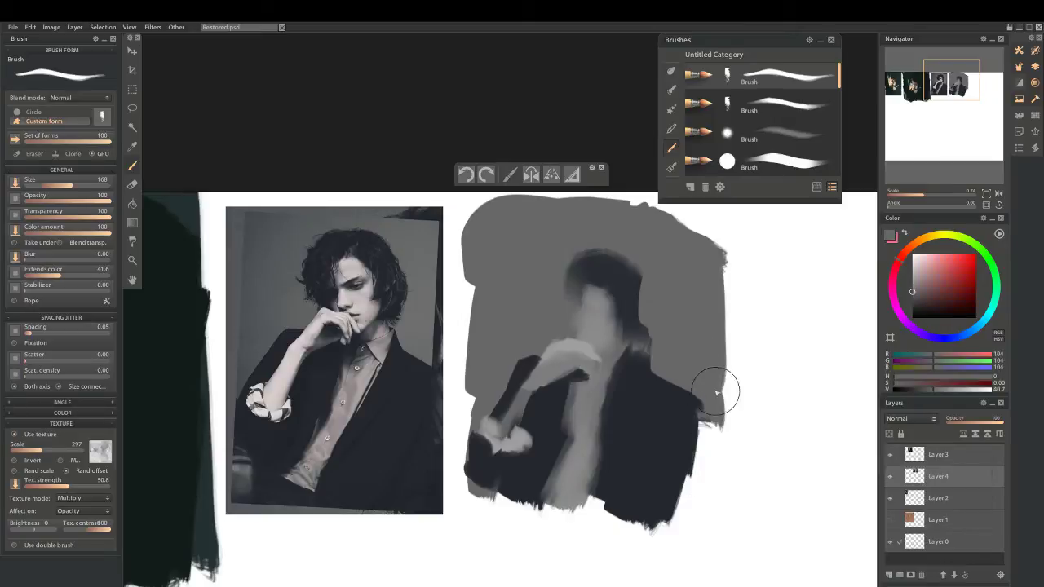
{"action": "mouse_move", "coordinate": [720, 386]}
{"action": "left_mouse_down"}
{"action": "mouse_move", "coordinate": [707, 487]}
{"action": "mouse_move", "coordinate": [712, 410]}
{"action": "mouse_move", "coordinate": [697, 485]}
{"action": "left_mouse_up"}
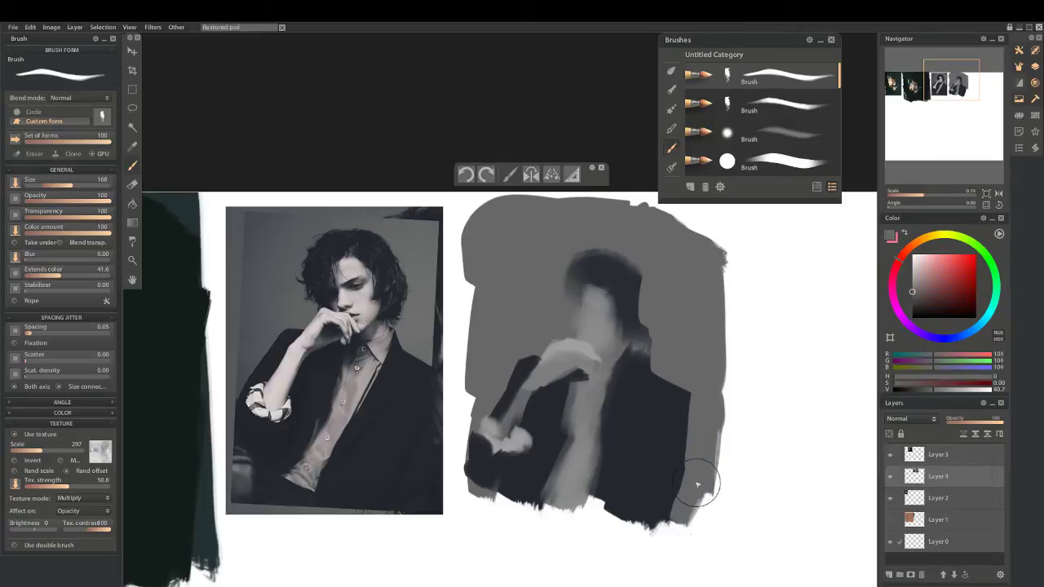
Shape the dark hair around the forehead and paint the eyebrow and eye shadows, reducing the brush to size 30
{"action": "left_click", "coordinate": [648, 478], "text": "alt"}
{"action": "mouse_move", "coordinate": [604, 242]}
{"action": "left_mouse_down"}
{"action": "mouse_move", "coordinate": [589, 276]}
{"action": "mouse_move", "coordinate": [594, 268]}
{"action": "mouse_move", "coordinate": [553, 284]}
{"action": "mouse_move", "coordinate": [612, 267]}
{"action": "mouse_move", "coordinate": [601, 291]}
{"action": "mouse_move", "coordinate": [609, 306]}
{"action": "mouse_move", "coordinate": [600, 289]}
{"action": "mouse_move", "coordinate": [592, 293]}
{"action": "mouse_move", "coordinate": [595, 324]}
{"action": "mouse_move", "coordinate": [579, 298]}
{"action": "mouse_move", "coordinate": [586, 342]}
{"action": "mouse_move", "coordinate": [586, 291]}
{"action": "mouse_move", "coordinate": [605, 280]}
{"action": "mouse_move", "coordinate": [615, 337]}
{"action": "mouse_move", "coordinate": [636, 270]}
{"action": "mouse_move", "coordinate": [610, 331]}
{"action": "mouse_move", "coordinate": [577, 306]}
{"action": "mouse_move", "coordinate": [578, 331]}
{"action": "mouse_move", "coordinate": [588, 303]}
{"action": "mouse_move", "coordinate": [635, 283]}
{"action": "mouse_move", "coordinate": [627, 314]}
{"action": "mouse_move", "coordinate": [612, 312]}
{"action": "mouse_move", "coordinate": [626, 317]}
{"action": "mouse_move", "coordinate": [600, 261]}
{"action": "mouse_move", "coordinate": [581, 279]}
{"action": "mouse_move", "coordinate": [576, 330]}
{"action": "mouse_move", "coordinate": [578, 277]}
{"action": "mouse_move", "coordinate": [571, 314]}
{"action": "mouse_move", "coordinate": [617, 305]}
{"action": "mouse_move", "coordinate": [584, 326]}
{"action": "mouse_move", "coordinate": [582, 314]}
{"action": "mouse_move", "coordinate": [582, 333]}
{"action": "mouse_move", "coordinate": [577, 291]}
{"action": "left_mouse_up"}
{"action": "left_click", "coordinate": [597, 293], "text": "alt"}
{"action": "left_click", "coordinate": [635, 281], "text": "alt"}
{"action": "key", "text": "bracketleft"}
{"action": "key", "text": "bracketleft"}
{"action": "key", "text": "bracketleft"}
{"action": "key", "text": "bracketleft"}
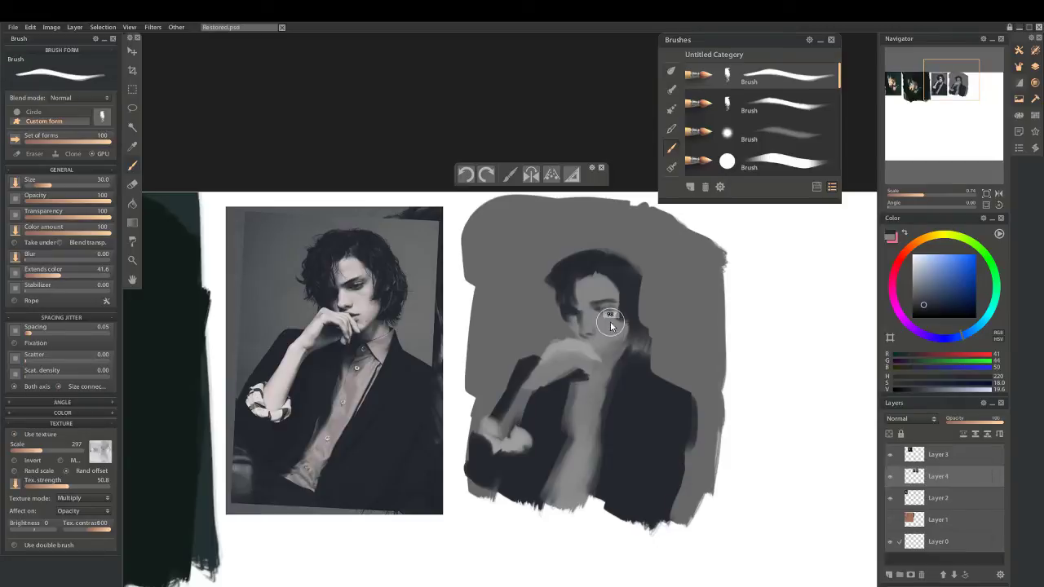
Add light gray planes to the cheek and nose and refine the dark eyebrow and eye with brush size 37
{"action": "left_click", "coordinate": [585, 340], "text": "alt"}
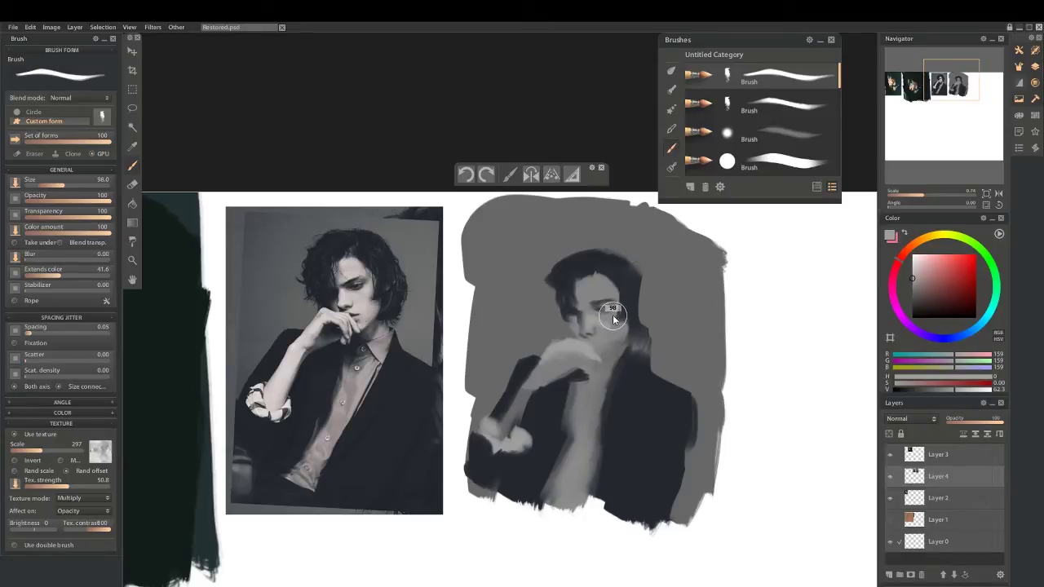
{"action": "key", "text": "bracketleft"}
{"action": "left_click", "coordinate": [621, 269], "text": "alt"}
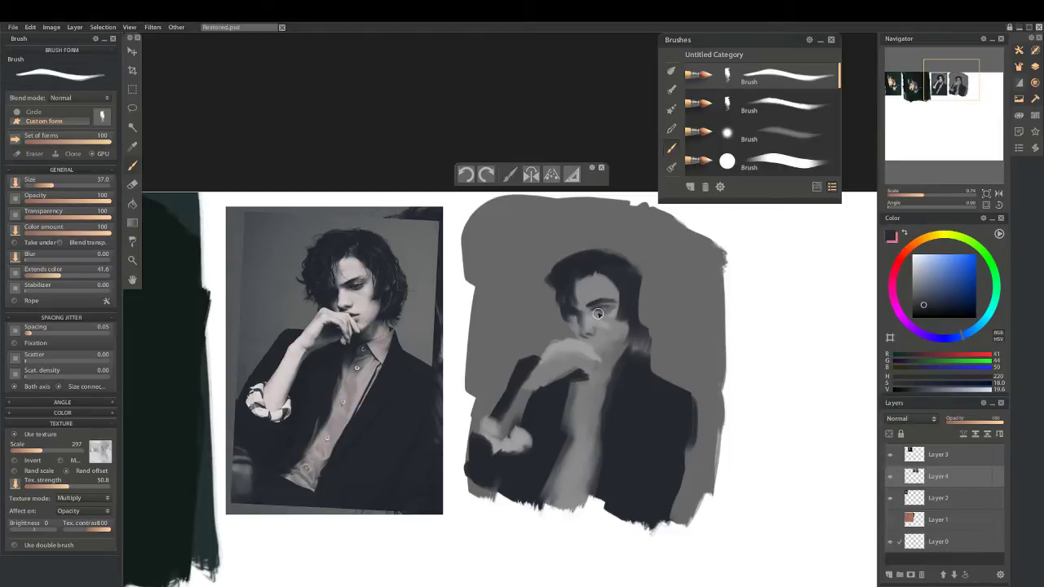
{"action": "left_click", "coordinate": [610, 314], "text": "alt"}
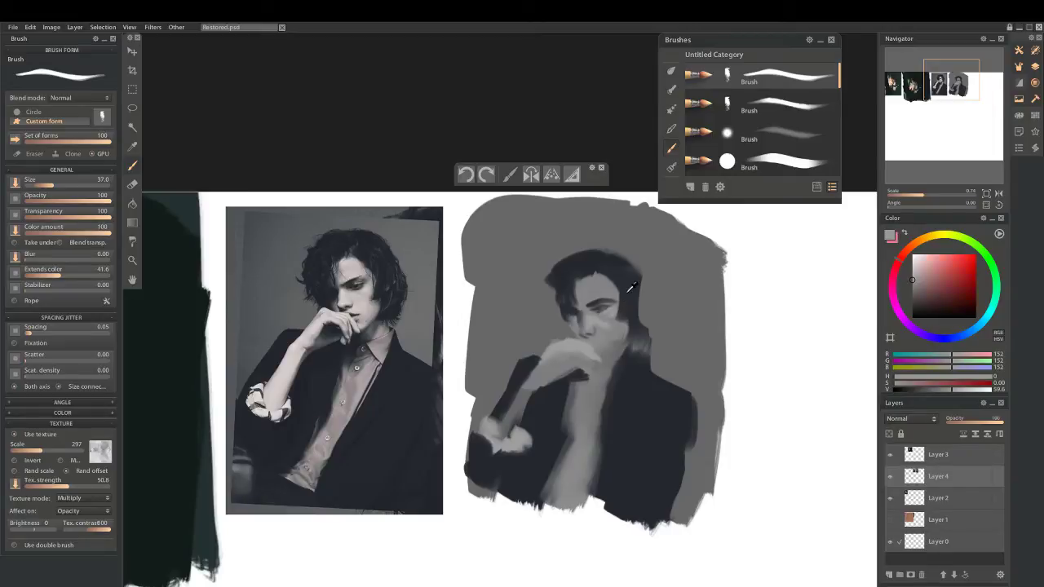
{"action": "left_click", "coordinate": [595, 310], "text": "alt"}
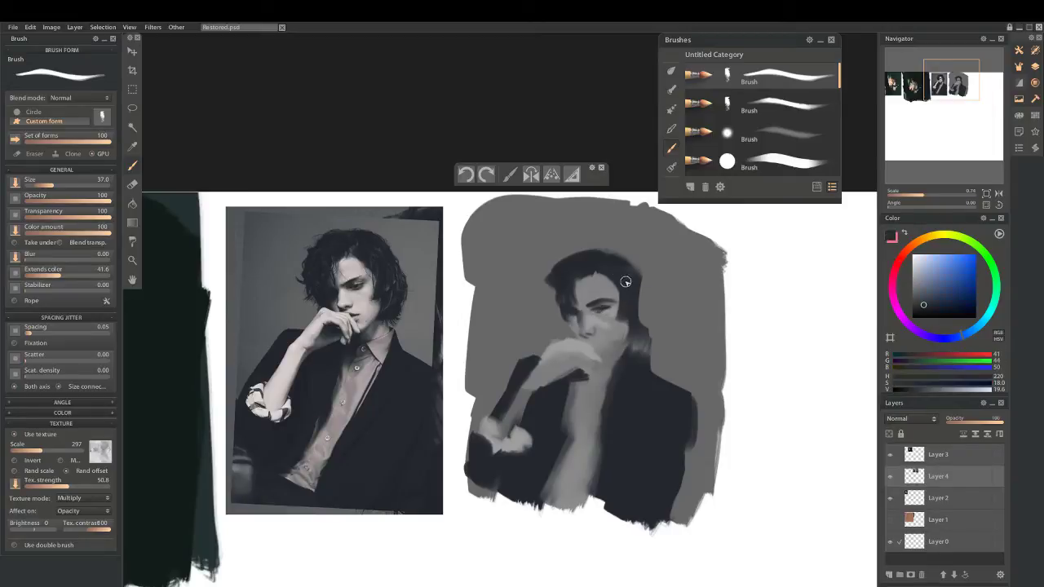
Enlarge the brush and add soft volume to the dark hair on the crown and both sides of the head
{"action": "key", "text": "bracketright"}
{"action": "key", "text": "bracketright"}
{"action": "key", "text": "bracketright"}
{"action": "key", "text": "bracketright"}
{"action": "key", "text": "bracketright"}
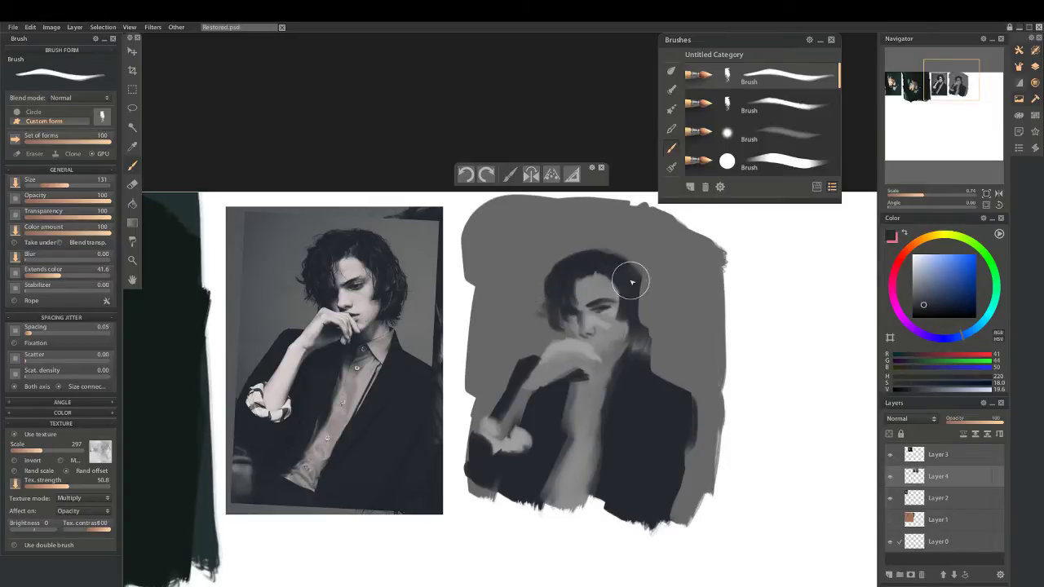
{"action": "key", "text": "bracketright"}
{"action": "key", "text": "bracketright"}
{"action": "key", "text": "bracketright"}
{"action": "left_click_drag", "start_coordinate": [648, 289], "coordinate": [644, 328]}
{"action": "mouse_move", "coordinate": [562, 263]}
{"action": "left_mouse_down"}
{"action": "mouse_move", "coordinate": [587, 262]}
{"action": "mouse_move", "coordinate": [577, 258]}
{"action": "mouse_move", "coordinate": [607, 255]}
{"action": "mouse_move", "coordinate": [620, 267]}
{"action": "mouse_move", "coordinate": [620, 258]}
{"action": "mouse_move", "coordinate": [634, 269]}
{"action": "mouse_move", "coordinate": [642, 313]}
{"action": "mouse_move", "coordinate": [650, 309]}
{"action": "mouse_move", "coordinate": [647, 319]}
{"action": "mouse_move", "coordinate": [644, 295]}
{"action": "mouse_move", "coordinate": [643, 342]}
{"action": "mouse_move", "coordinate": [562, 390]}
{"action": "mouse_move", "coordinate": [596, 340]}
{"action": "mouse_move", "coordinate": [586, 336]}
{"action": "mouse_move", "coordinate": [625, 333]}
{"action": "mouse_move", "coordinate": [588, 336]}
{"action": "mouse_move", "coordinate": [621, 345]}
{"action": "mouse_move", "coordinate": [598, 346]}
{"action": "mouse_move", "coordinate": [579, 323]}
{"action": "mouse_move", "coordinate": [613, 300]}
{"action": "left_mouse_up"}
Reduce the brush to 65.3 and paint the sampled skin tone over the face from nose to forehead
{"action": "key", "text": "bracketleft"}
{"action": "key", "text": "bracketleft"}
{"action": "key", "text": "bracketleft"}
{"action": "key", "text": "bracketleft"}
{"action": "key", "text": "bracketleft"}
{"action": "key", "text": "bracketleft"}
{"action": "key", "text": "bracketleft"}
{"action": "key", "text": "bracketleft"}
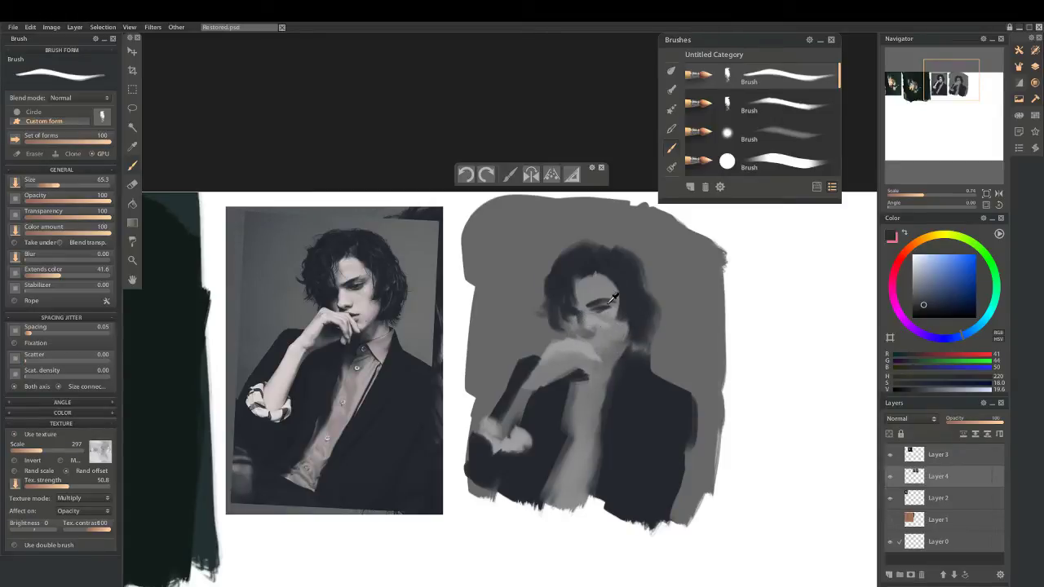
{"action": "left_click", "coordinate": [610, 323], "text": "alt"}
{"action": "left_click_drag", "start_coordinate": [579, 332], "coordinate": [616, 291]}
Refine the nose and mouth with sampled dark and light tones using brush size 25.1
{"action": "left_click", "coordinate": [623, 274], "text": "alt"}
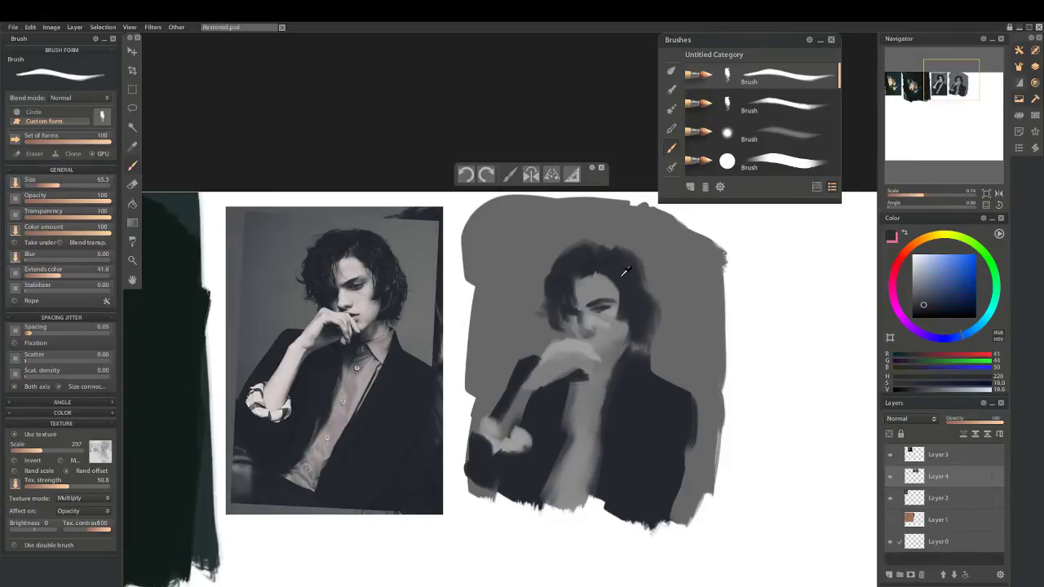
{"action": "left_click", "coordinate": [581, 325], "text": "alt"}
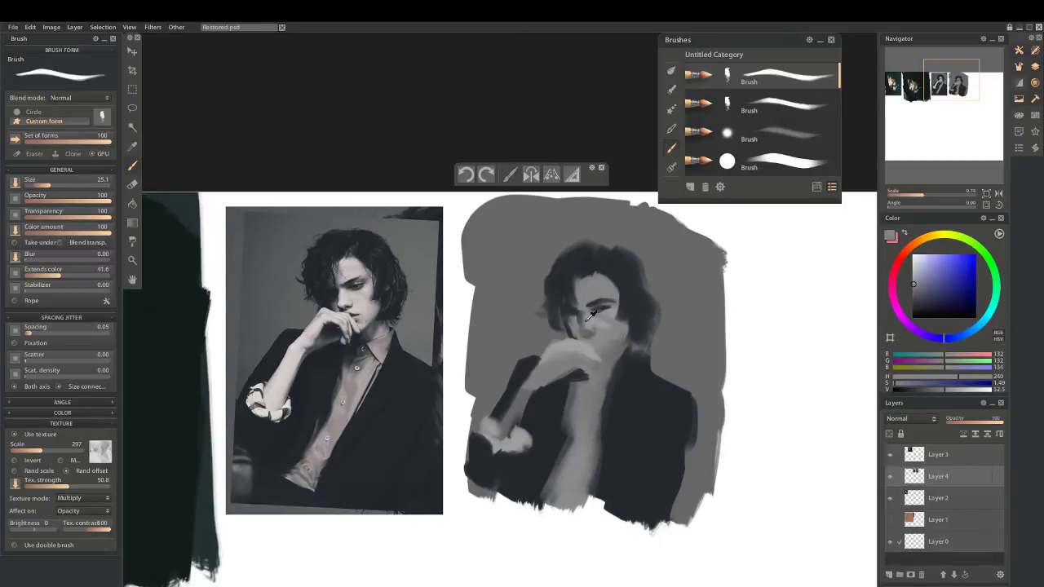
{"action": "left_click", "coordinate": [592, 315], "text": "alt"}
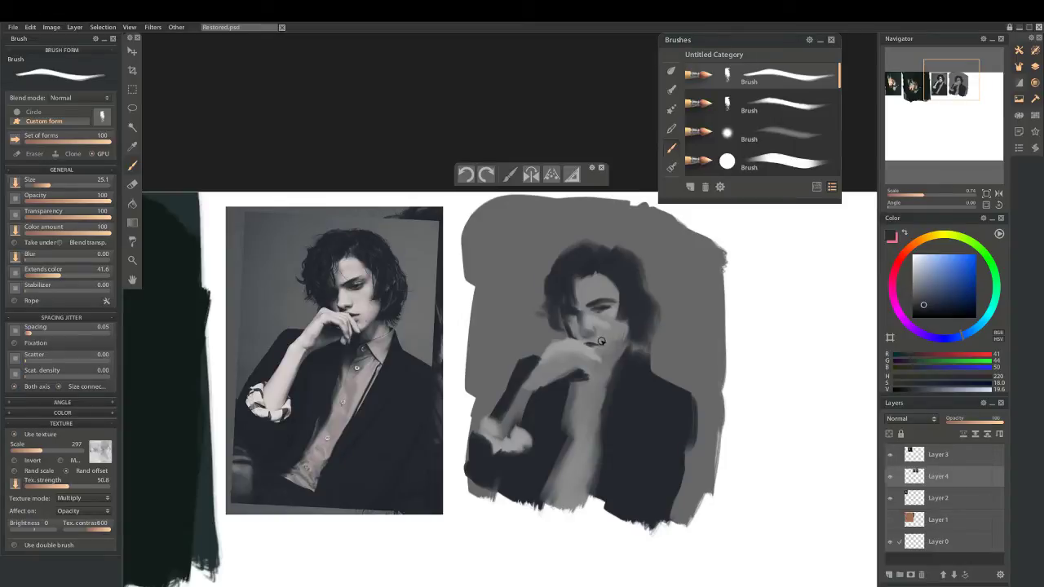
{"action": "left_click", "coordinate": [574, 343], "text": "alt"}
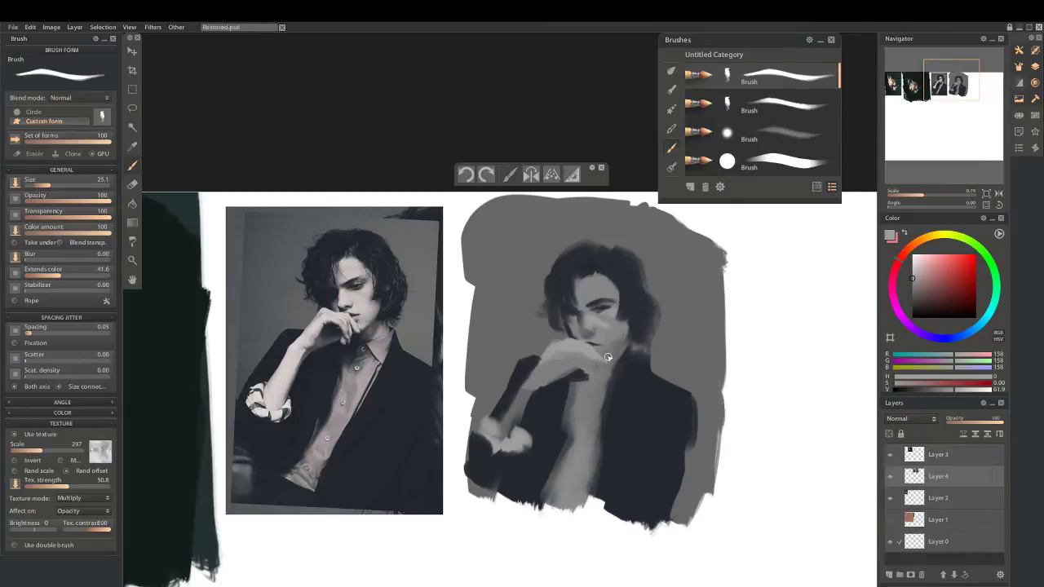
Define the fingers and underside of the raised hand with alternating sampled dark and light tones
{"action": "left_click", "coordinate": [634, 318], "text": "alt"}
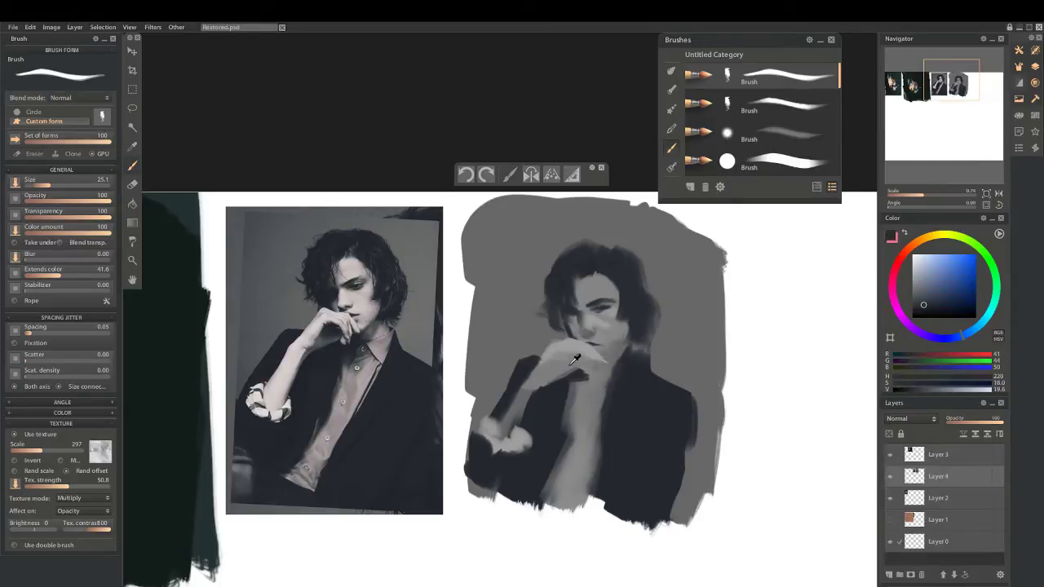
{"action": "left_click", "coordinate": [575, 360], "text": "alt"}
{"action": "left_click", "coordinate": [634, 313], "text": "alt"}
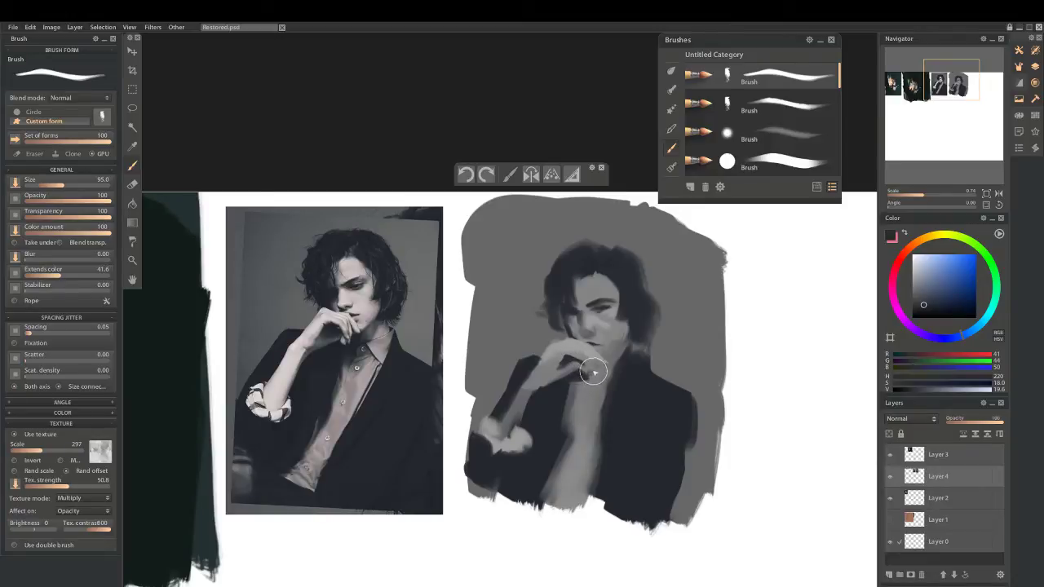
Shade beneath the chin and rework the brow, eye and hair edge with sampled skin and dark hair tones
{"action": "left_click_drag", "start_coordinate": [593, 376], "coordinate": [615, 353]}
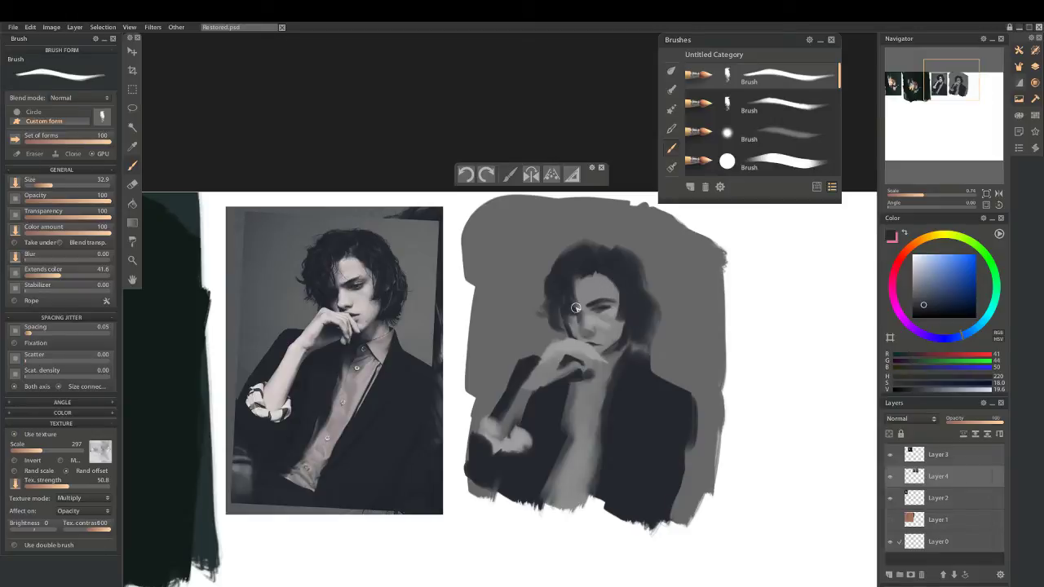
{"action": "left_click", "coordinate": [602, 284], "text": "alt"}
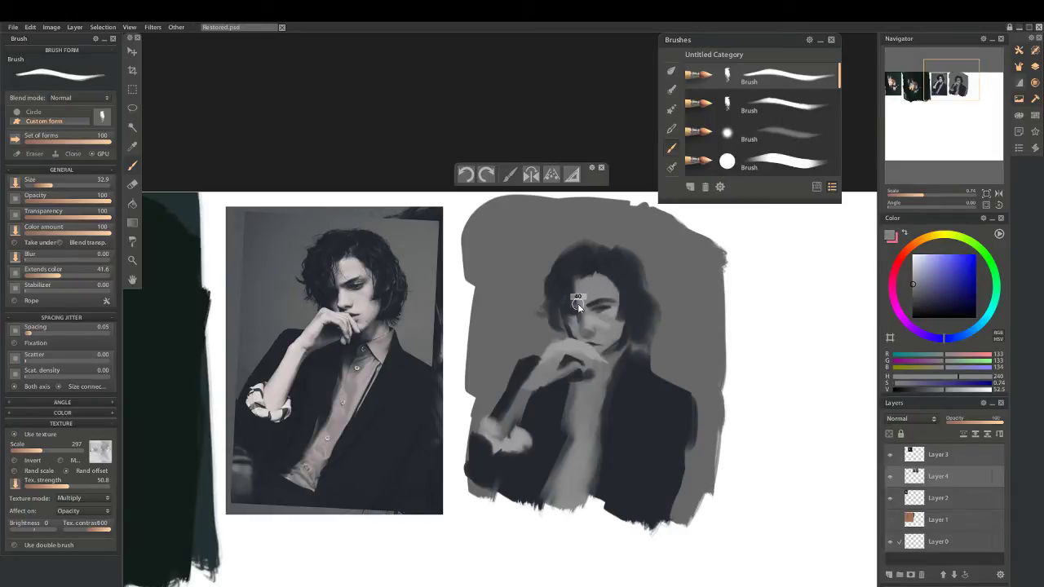
{"action": "mouse_move", "coordinate": [597, 310]}
{"action": "left_mouse_down"}
{"action": "mouse_move", "coordinate": [606, 303]}
{"action": "mouse_move", "coordinate": [577, 304]}
{"action": "left_mouse_up"}
{"action": "left_click", "coordinate": [574, 307], "text": "alt"}
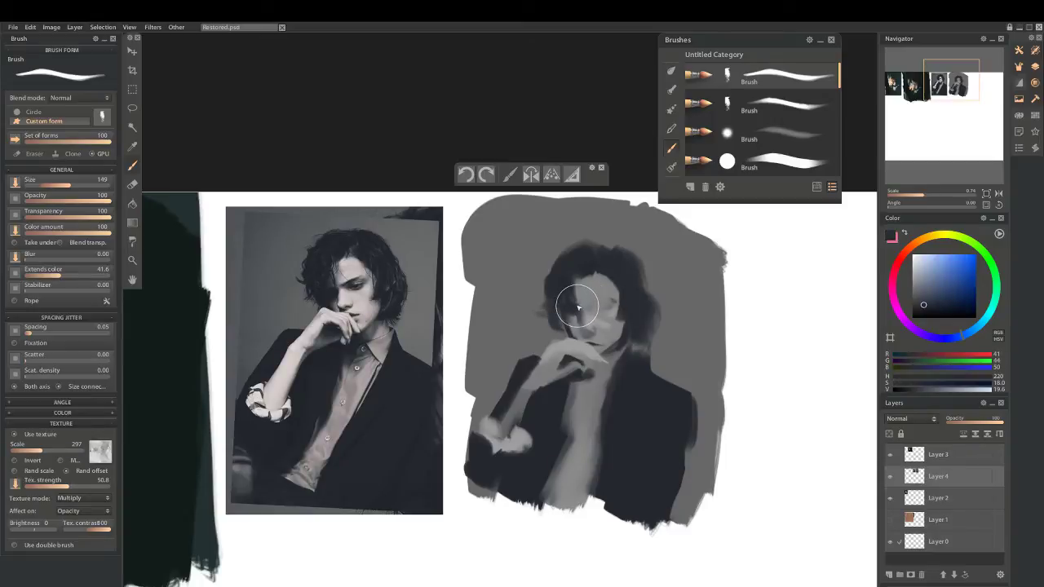
{"action": "mouse_move", "coordinate": [576, 307]}
{"action": "left_mouse_down"}
{"action": "mouse_move", "coordinate": [597, 276]}
{"action": "mouse_move", "coordinate": [595, 323]}
{"action": "mouse_move", "coordinate": [585, 309]}
{"action": "mouse_move", "coordinate": [620, 289]}
{"action": "mouse_move", "coordinate": [617, 266]}
{"action": "mouse_move", "coordinate": [584, 325]}
{"action": "mouse_move", "coordinate": [608, 290]}
{"action": "mouse_move", "coordinate": [589, 293]}
{"action": "mouse_move", "coordinate": [629, 269]}
{"action": "mouse_move", "coordinate": [625, 209]}
{"action": "mouse_move", "coordinate": [599, 317]}
{"action": "mouse_move", "coordinate": [590, 312]}
{"action": "mouse_move", "coordinate": [595, 285]}
{"action": "left_mouse_up"}
{"action": "left_click", "coordinate": [596, 314], "text": "alt"}
{"action": "left_click", "coordinate": [626, 283], "text": "alt"}
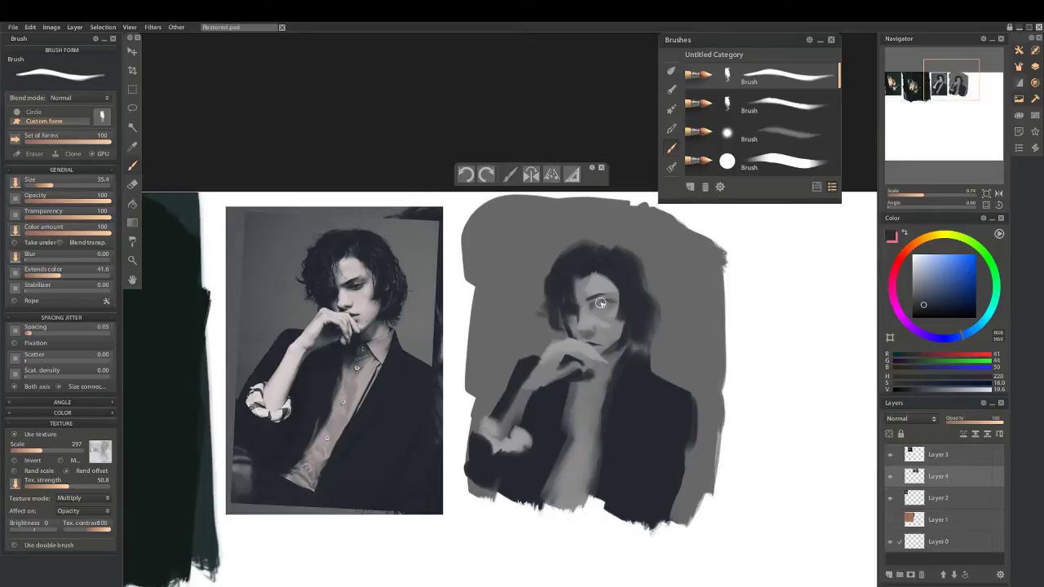
Model the mouth area and the top of the raised hand with sampled gray tones at brush size 60.7
{"action": "key", "text": "bracketright"}
{"action": "key", "text": "bracketright"}
{"action": "left_click", "coordinate": [586, 336], "text": "alt"}
{"action": "left_click_drag", "start_coordinate": [589, 337], "coordinate": [589, 339]}
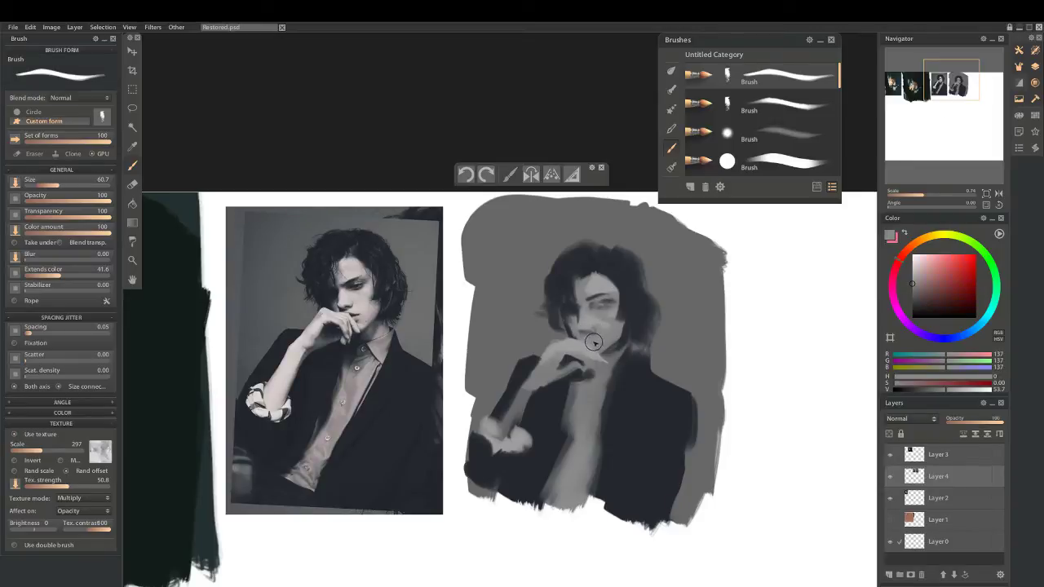
{"action": "left_click", "coordinate": [581, 331], "text": "alt"}
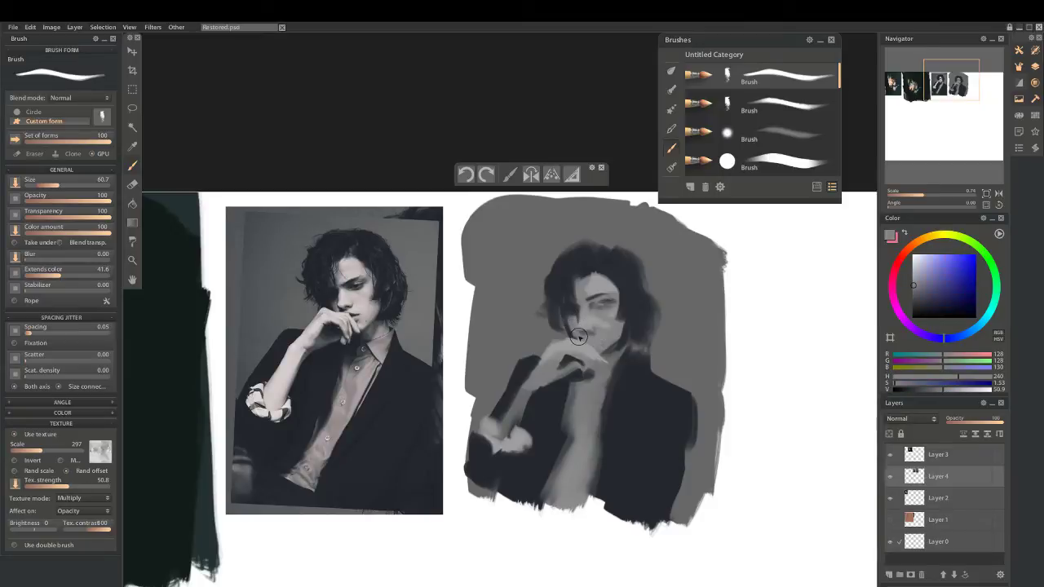
{"action": "left_click", "coordinate": [580, 335], "text": "alt"}
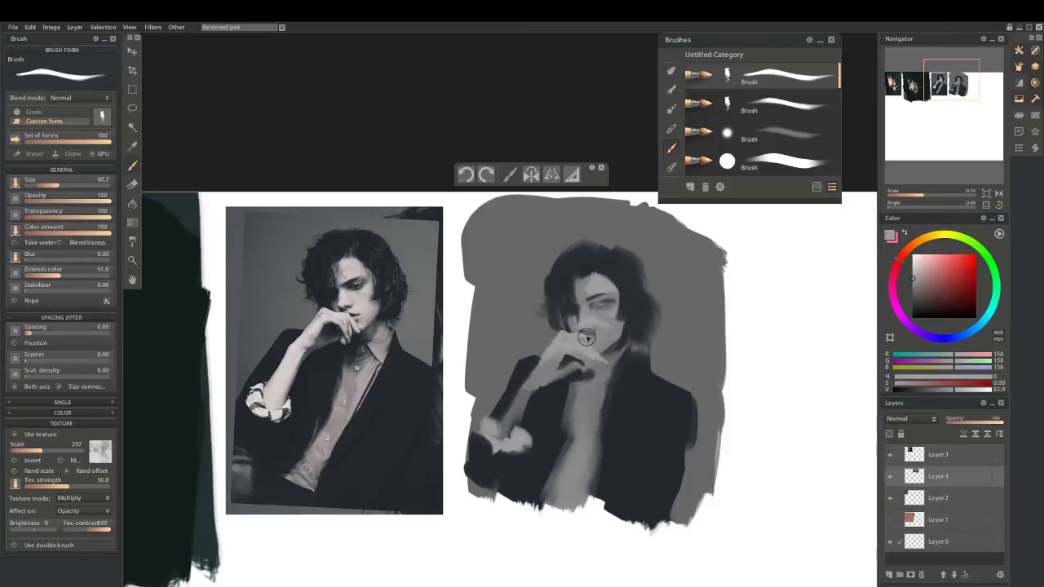
{"action": "left_click", "coordinate": [556, 351], "text": "alt"}
{"action": "left_click", "coordinate": [579, 337], "text": "alt"}
Paint the forearm from wrist to rolled cuff with a sampled mid-gray, and reduce the brush to 20.5
{"action": "left_click", "coordinate": [523, 410], "text": "alt"}
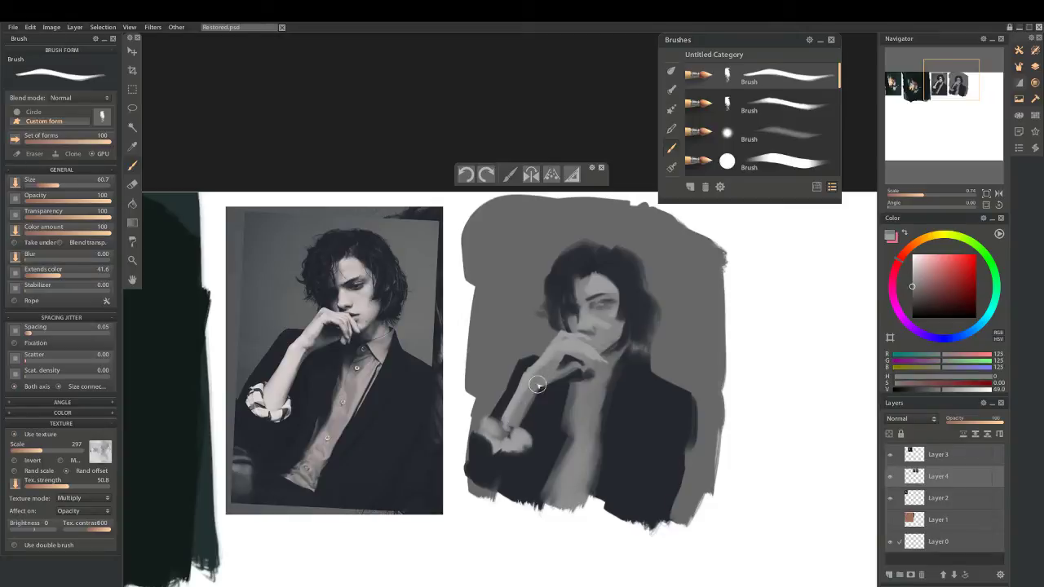
{"action": "mouse_move", "coordinate": [536, 385]}
{"action": "left_mouse_down"}
{"action": "mouse_move", "coordinate": [520, 424]}
{"action": "mouse_move", "coordinate": [572, 340]}
{"action": "mouse_move", "coordinate": [515, 417]}
{"action": "left_mouse_up"}
{"action": "key", "text": "bracketleft"}
{"action": "key", "text": "bracketleft"}
{"action": "key", "text": "bracketleft"}
Shade the jawline and the side of the neck with sampled dark and mid-gray tones at brush size 76.5
{"action": "left_click", "coordinate": [623, 336], "text": "alt"}
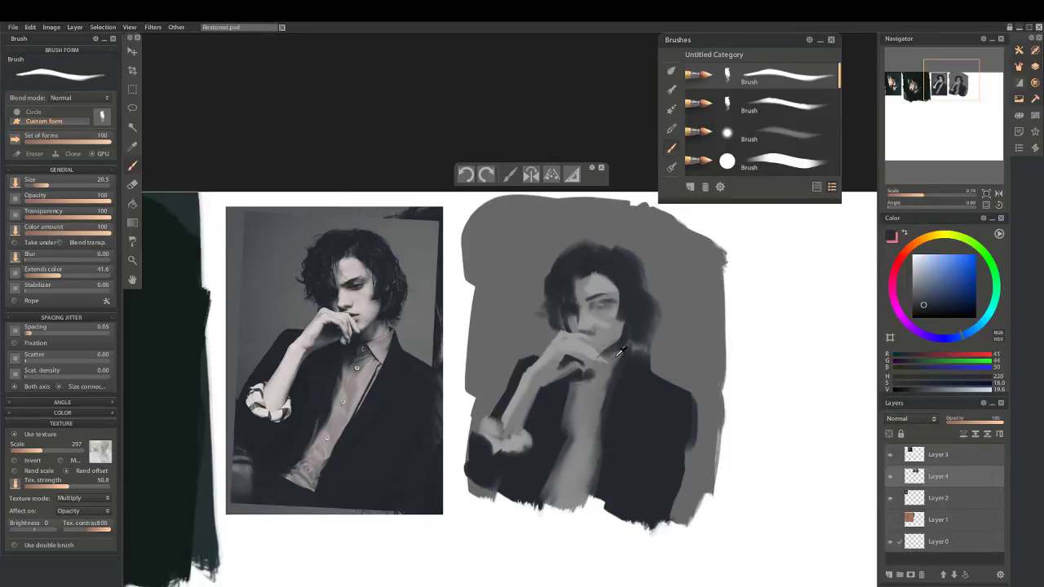
{"action": "key", "text": "bracketright"}
{"action": "key", "text": "bracketright"}
{"action": "key", "text": "bracketright"}
{"action": "key", "text": "bracketright"}
{"action": "left_click", "coordinate": [626, 343], "text": "alt"}
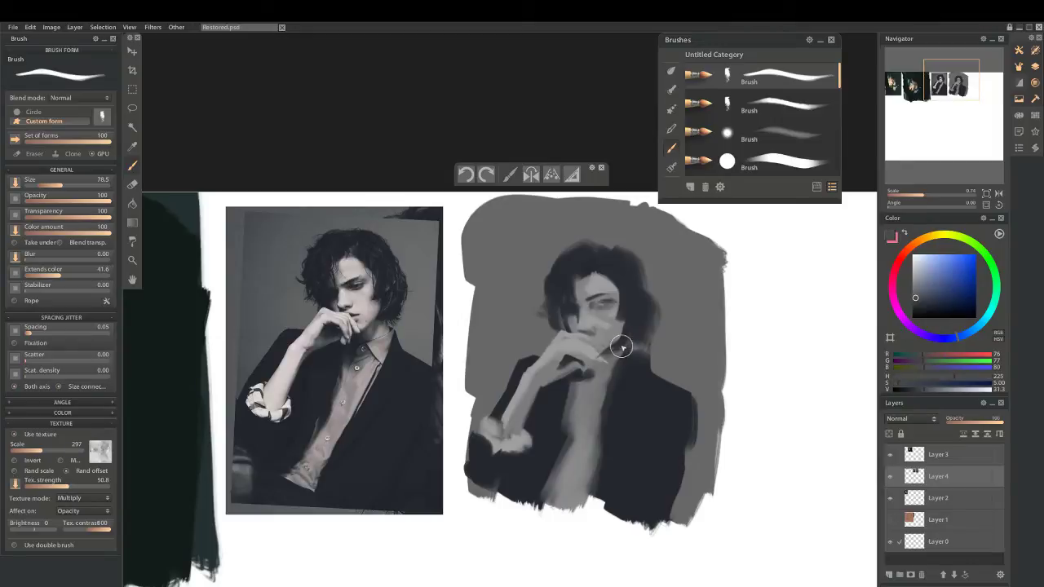
{"action": "left_click", "coordinate": [627, 344], "text": "alt"}
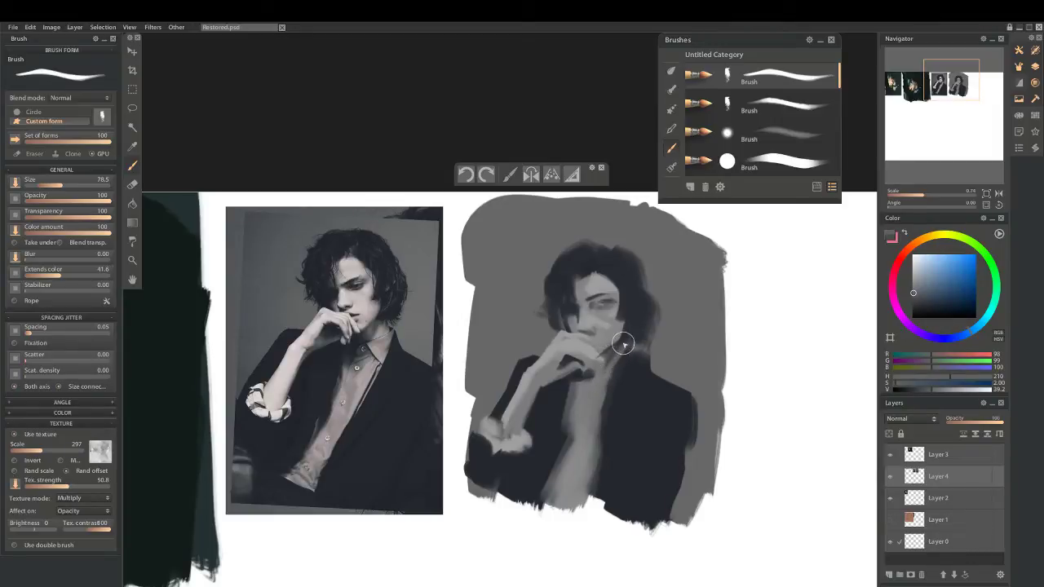
{"action": "left_click_drag", "start_coordinate": [631, 345], "coordinate": [614, 368]}
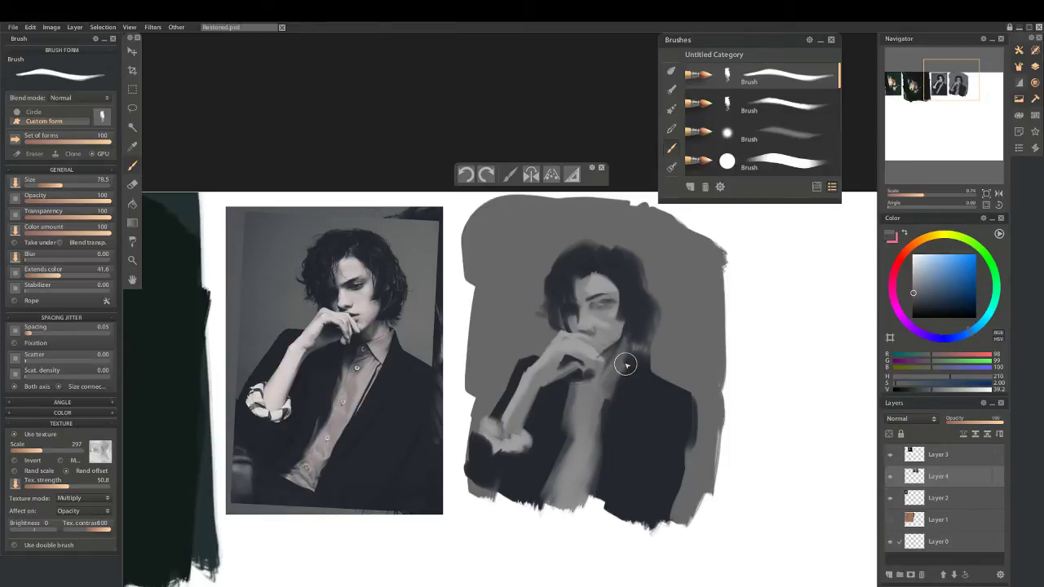
Define the shirt collar and the jacket's shoulder edge with sampled jacket and background tones at brush size 37.2
{"action": "left_click", "coordinate": [633, 361], "text": "alt"}
{"action": "key", "text": "bracketleft"}
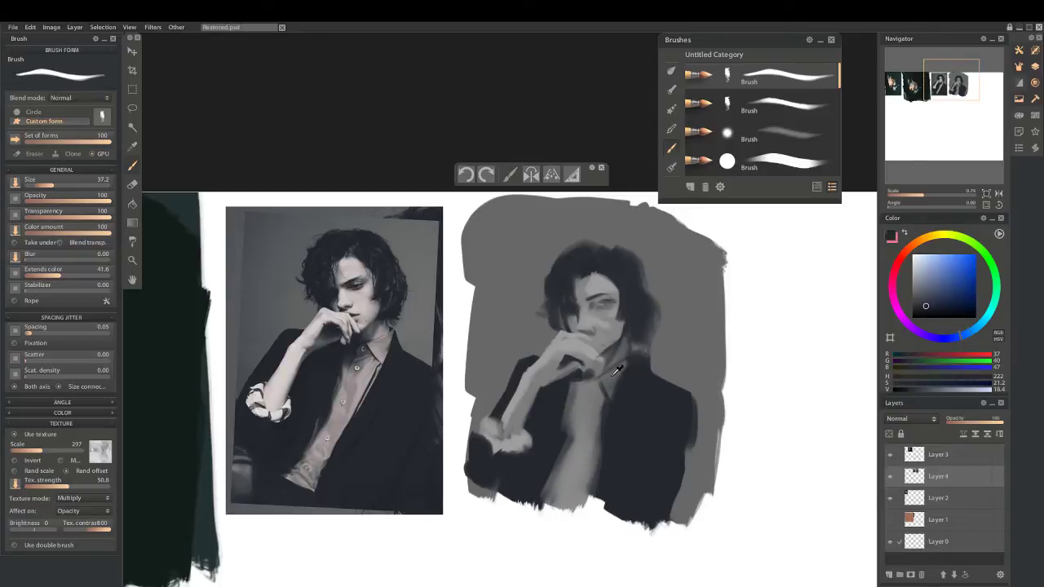
{"action": "left_click", "coordinate": [618, 372], "text": "alt"}
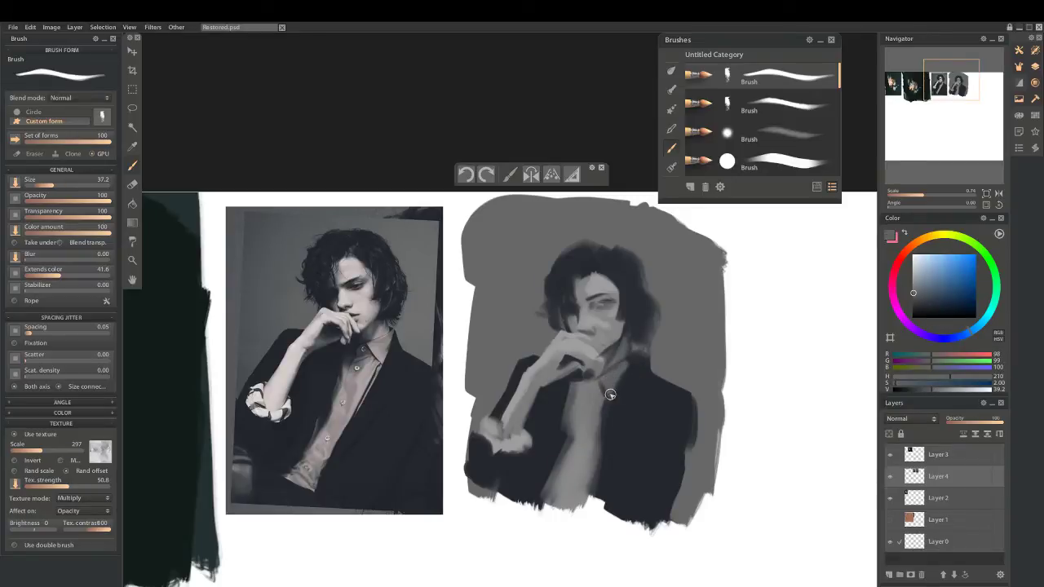
{"action": "left_click", "coordinate": [635, 357], "text": "alt"}
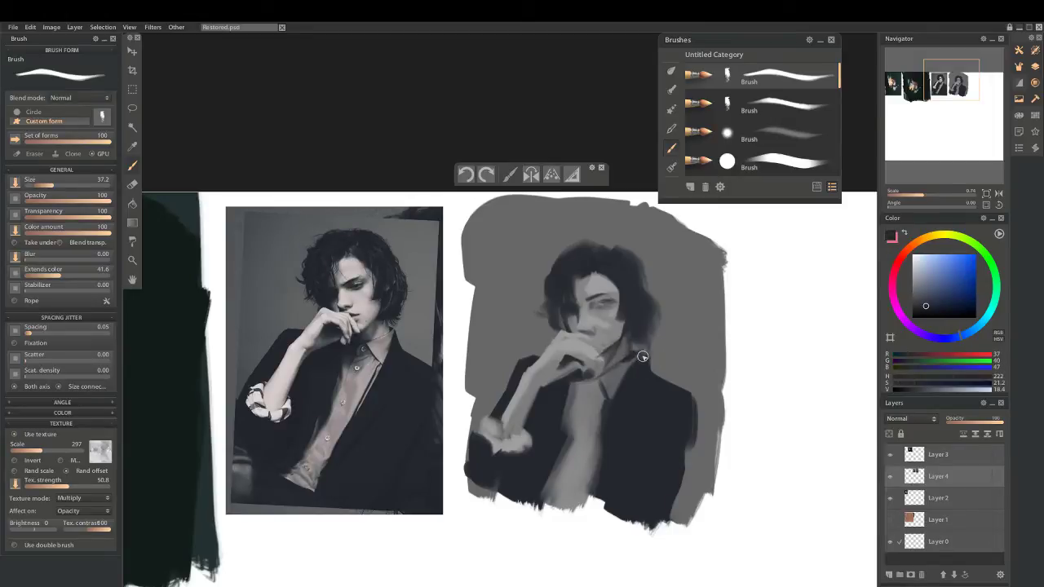
{"action": "left_click_drag", "start_coordinate": [638, 358], "coordinate": [650, 368]}
{"action": "left_click", "coordinate": [667, 356], "text": "alt"}
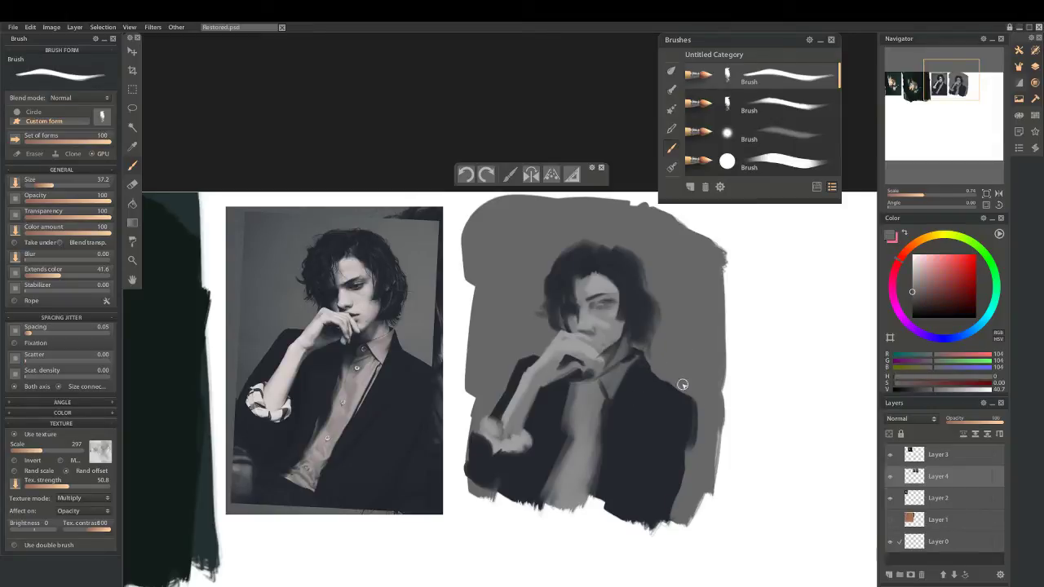
Refine the jacket opening along the shirt and shade the shirt's shadow side with sampled grays at brush size 99.9
{"action": "left_click", "coordinate": [571, 400], "text": "alt"}
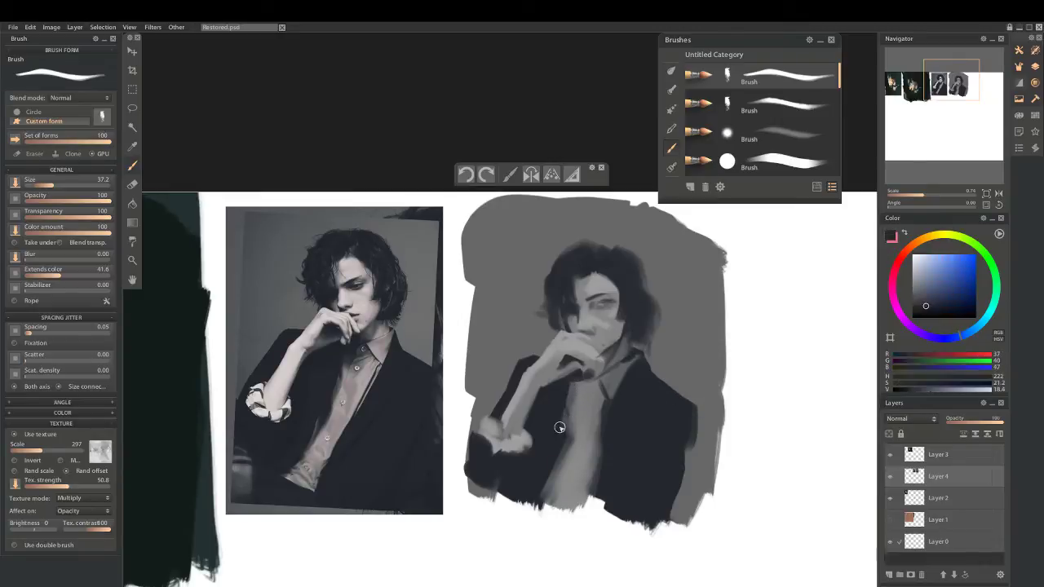
{"action": "key", "text": "bracketright"}
{"action": "left_click", "coordinate": [579, 417], "text": "alt"}
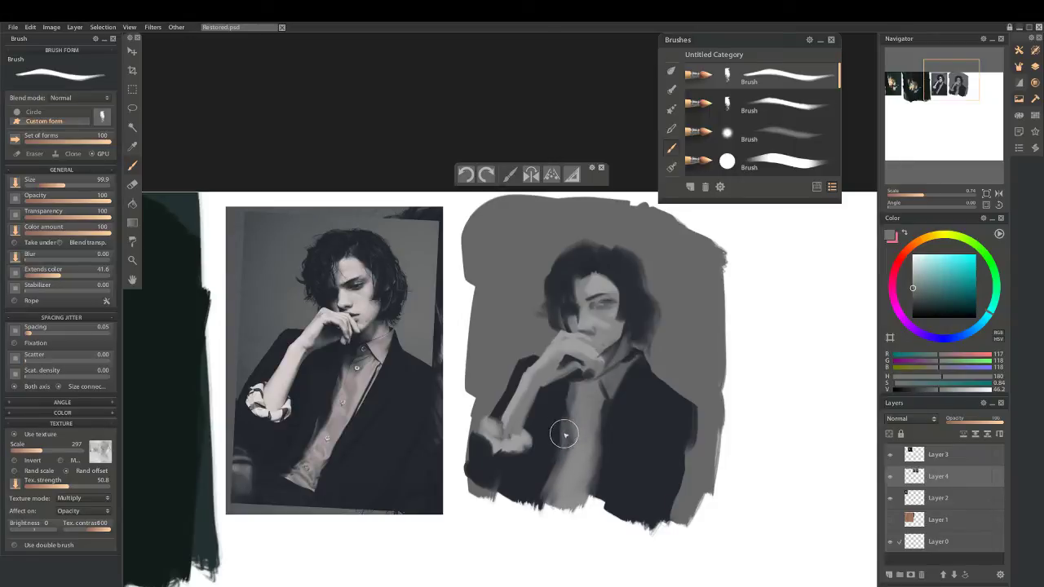
{"action": "left_click", "coordinate": [561, 437], "text": "alt"}
{"action": "left_click", "coordinate": [553, 473], "text": "alt"}
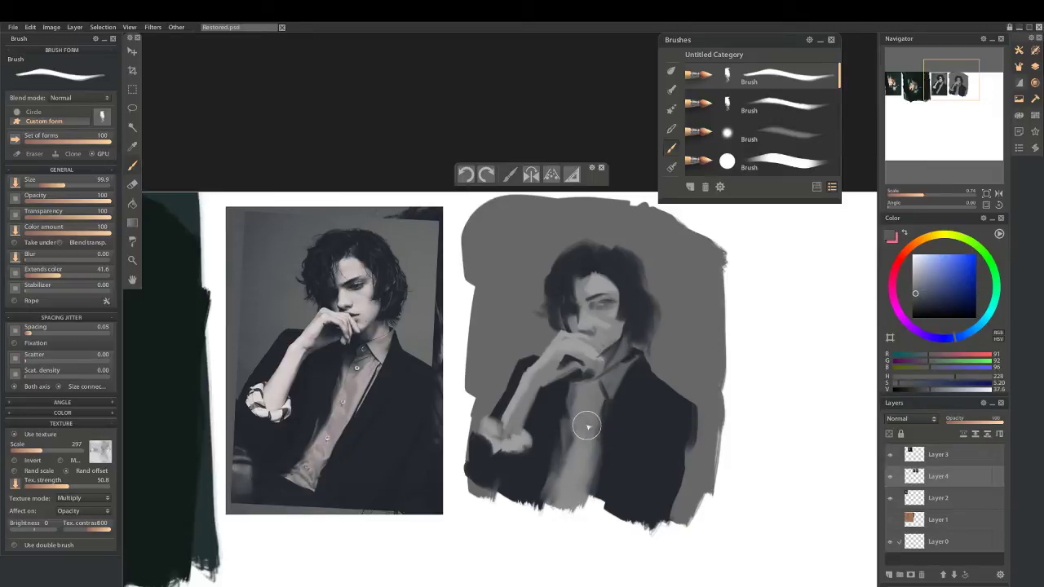
Extend the dark jacket over the shirt's edge and along the base of the figure using a brush up to size 153
{"action": "left_click", "coordinate": [571, 403], "text": "alt"}
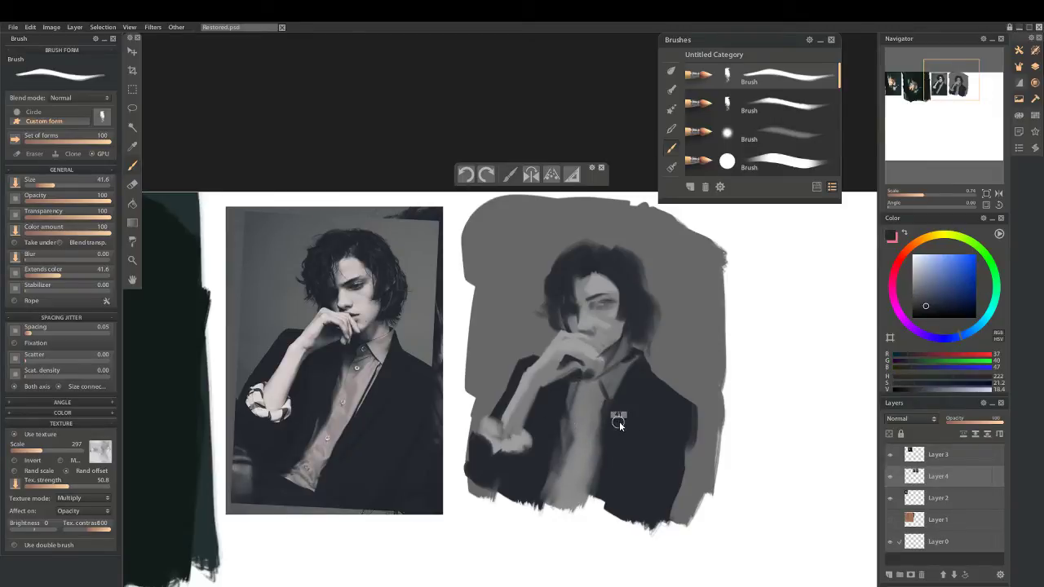
{"action": "key", "text": "bracketright"}
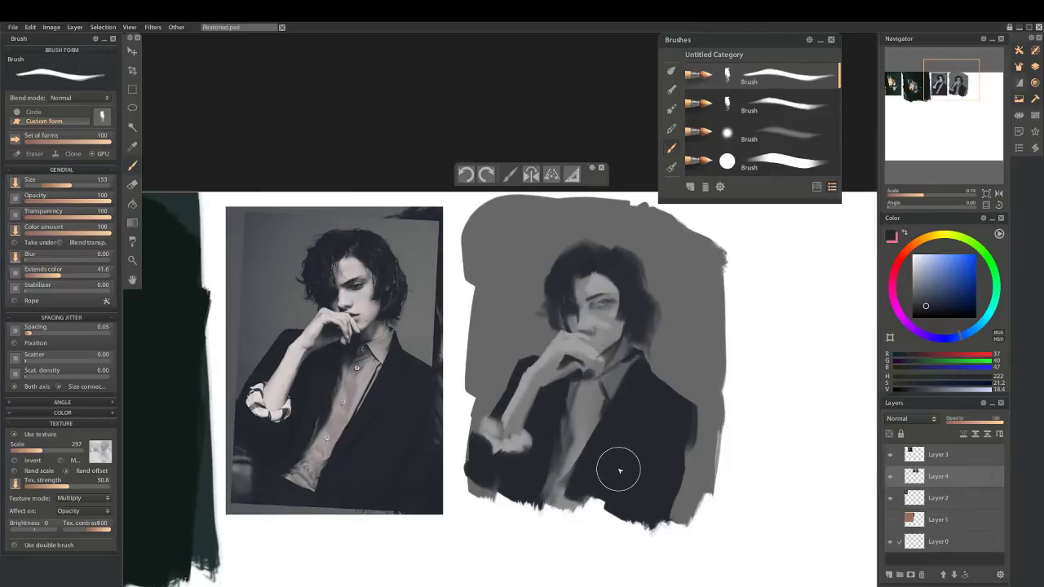
{"action": "mouse_move", "coordinate": [633, 407]}
{"action": "left_mouse_down"}
{"action": "mouse_move", "coordinate": [592, 473]}
{"action": "mouse_move", "coordinate": [601, 460]}
{"action": "mouse_move", "coordinate": [541, 513]}
{"action": "mouse_move", "coordinate": [565, 496]}
{"action": "left_mouse_up"}
{"action": "left_click", "coordinate": [573, 445], "text": "alt"}
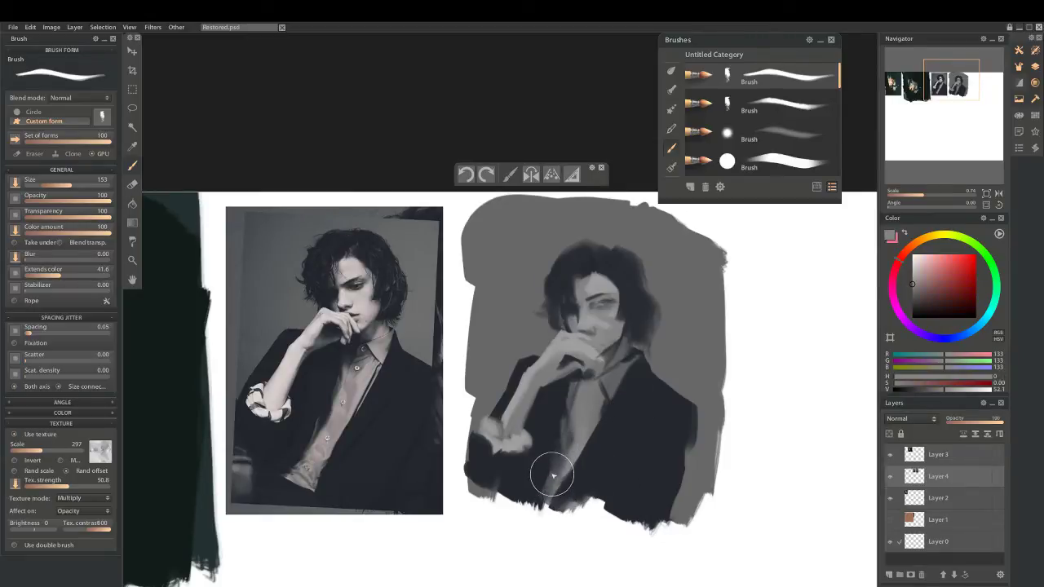
{"action": "left_click", "coordinate": [510, 479], "text": "alt"}
{"action": "mouse_move", "coordinate": [512, 480]}
{"action": "left_mouse_down"}
{"action": "mouse_move", "coordinate": [554, 512]}
{"action": "mouse_move", "coordinate": [512, 502]}
{"action": "mouse_move", "coordinate": [543, 514]}
{"action": "mouse_move", "coordinate": [502, 512]}
{"action": "mouse_move", "coordinate": [599, 514]}
{"action": "mouse_move", "coordinate": [548, 512]}
{"action": "mouse_move", "coordinate": [584, 491]}
{"action": "mouse_move", "coordinate": [569, 502]}
{"action": "mouse_move", "coordinate": [601, 497]}
{"action": "mouse_move", "coordinate": [642, 512]}
{"action": "mouse_move", "coordinate": [579, 513]}
{"action": "mouse_move", "coordinate": [629, 504]}
{"action": "mouse_move", "coordinate": [599, 436]}
{"action": "left_mouse_up"}
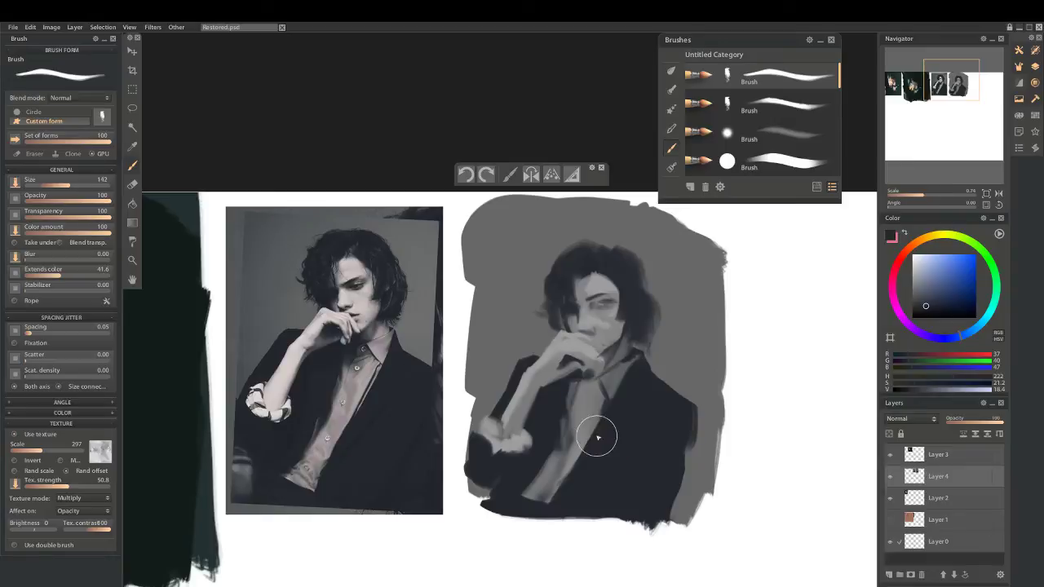
Darken the jacket front with a tone sampled from the reference and reshape the outer sleeve at brush size 153
{"action": "left_click", "coordinate": [367, 428], "text": "alt"}
{"action": "mouse_move", "coordinate": [573, 494]}
{"action": "left_mouse_down"}
{"action": "mouse_move", "coordinate": [590, 480]}
{"action": "mouse_move", "coordinate": [575, 494]}
{"action": "left_mouse_up"}
{"action": "left_click", "coordinate": [646, 440], "text": "alt"}
{"action": "left_click", "coordinate": [600, 462], "text": "alt"}
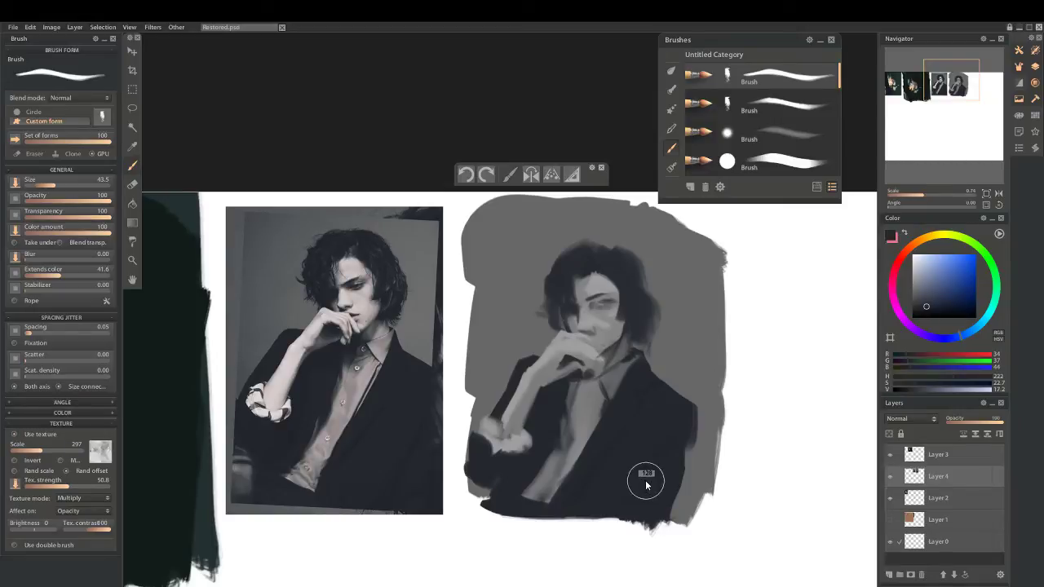
{"action": "left_click", "coordinate": [685, 421], "text": "alt"}
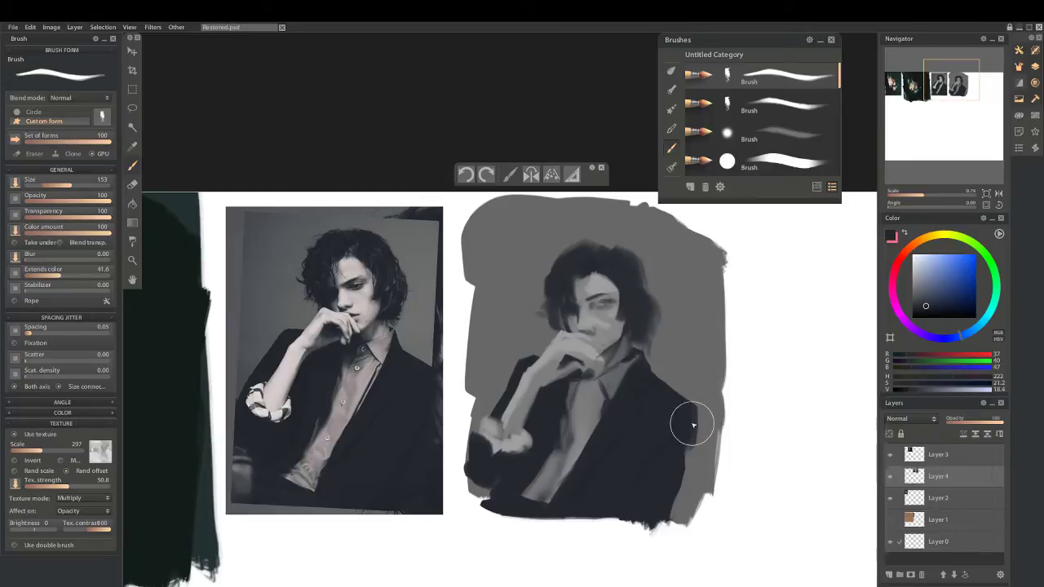
{"action": "left_click_drag", "start_coordinate": [685, 422], "coordinate": [682, 467]}
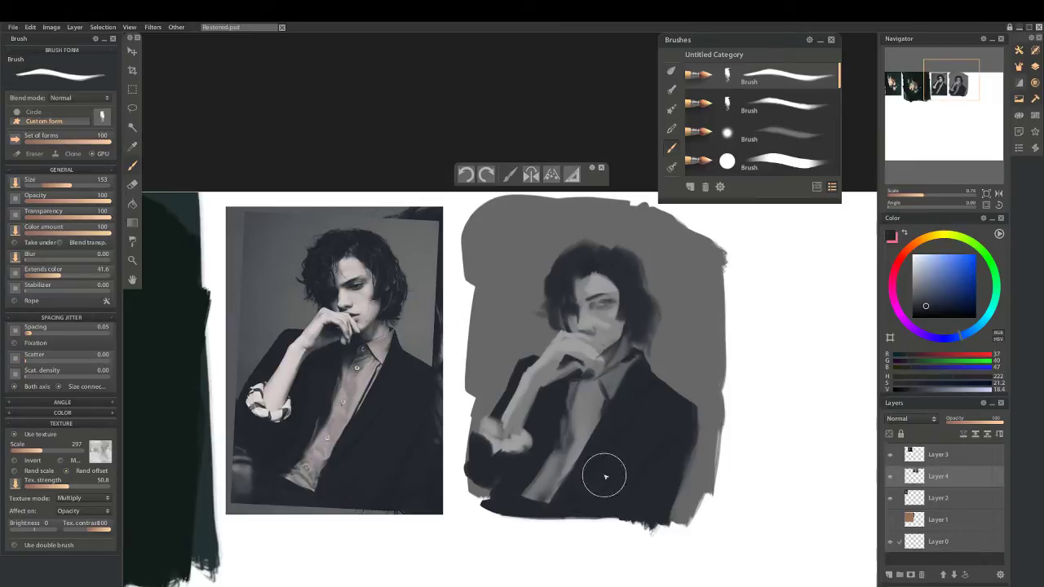
Reduce the brush to 23.5 and refine the wrist, forearm and back of the hand with sampled tones
{"action": "key", "text": "bracketleft"}
{"action": "left_click", "coordinate": [571, 360], "text": "alt"}
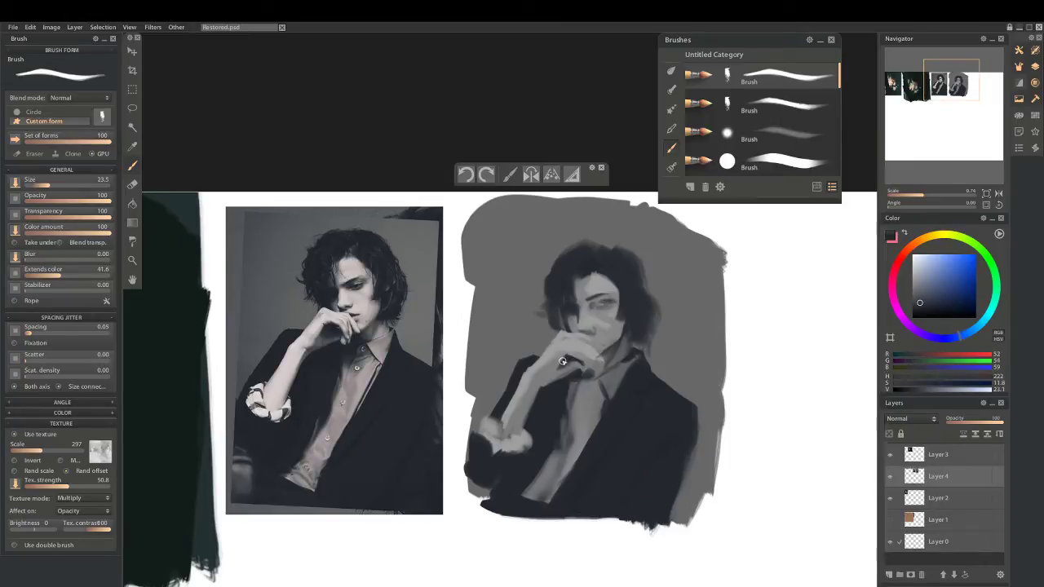
{"action": "left_click", "coordinate": [530, 386], "text": "alt"}
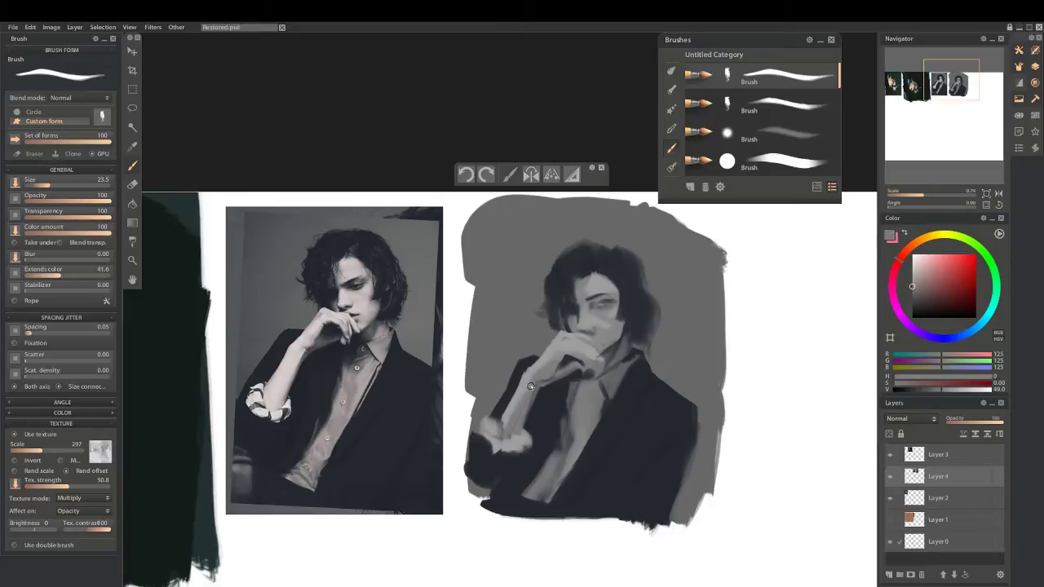
{"action": "left_click", "coordinate": [517, 405], "text": "alt"}
{"action": "mouse_move", "coordinate": [538, 373]}
{"action": "left_mouse_down"}
{"action": "mouse_move", "coordinate": [522, 406]}
{"action": "mouse_move", "coordinate": [531, 379]}
{"action": "mouse_move", "coordinate": [508, 435]}
{"action": "mouse_move", "coordinate": [564, 351]}
{"action": "left_mouse_up"}
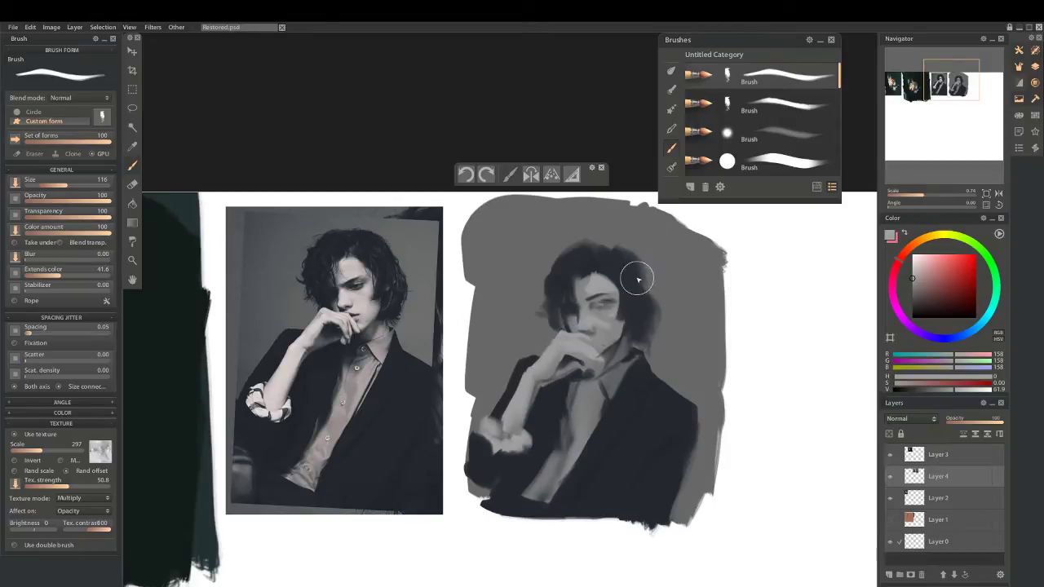
Refine the nose, cheek and upper lip with alternating sampled light and dark grays at brush size 24.0
{"action": "left_click_drag", "start_coordinate": [635, 325], "coordinate": [626, 345]}
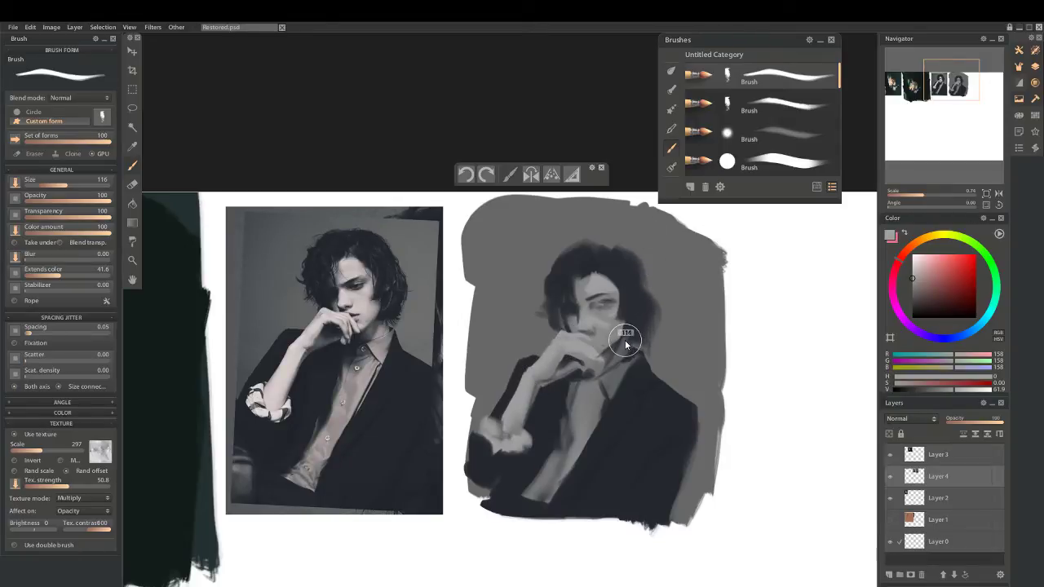
{"action": "left_click", "coordinate": [575, 331], "text": "alt"}
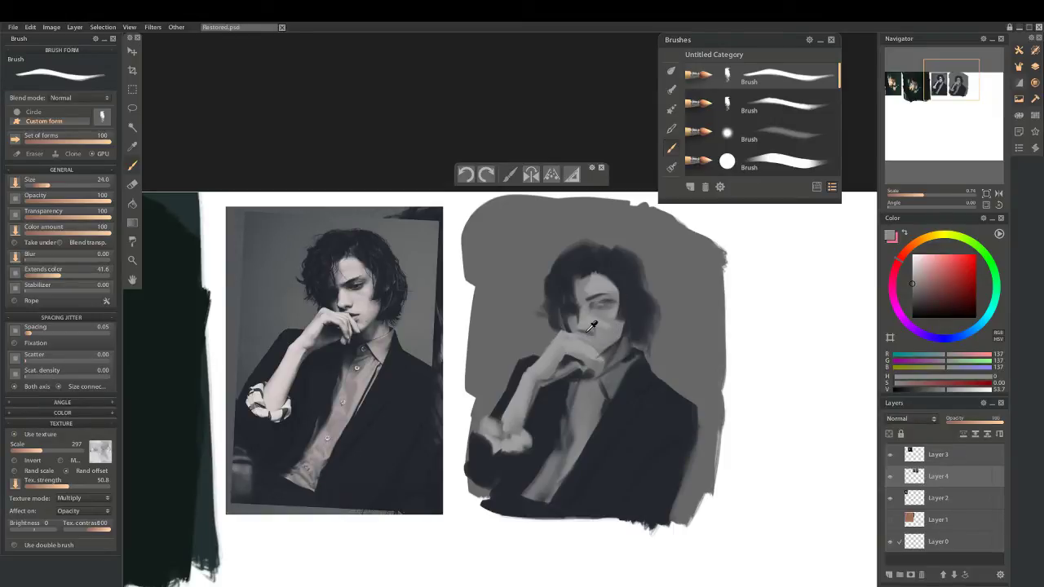
{"action": "left_click", "coordinate": [581, 332], "text": "alt"}
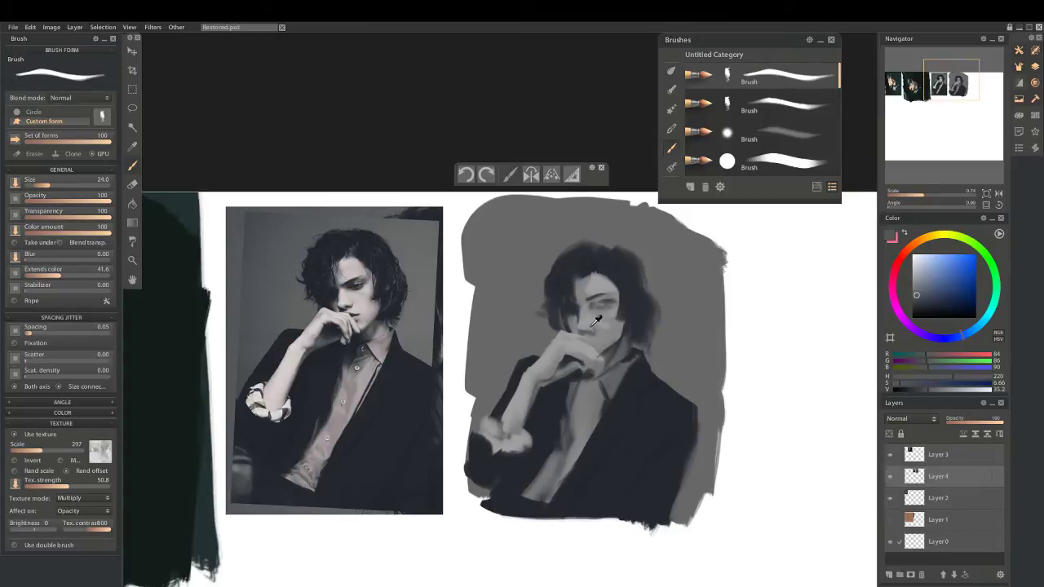
{"action": "left_click", "coordinate": [584, 332], "text": "alt"}
{"action": "left_click", "coordinate": [584, 326], "text": "alt"}
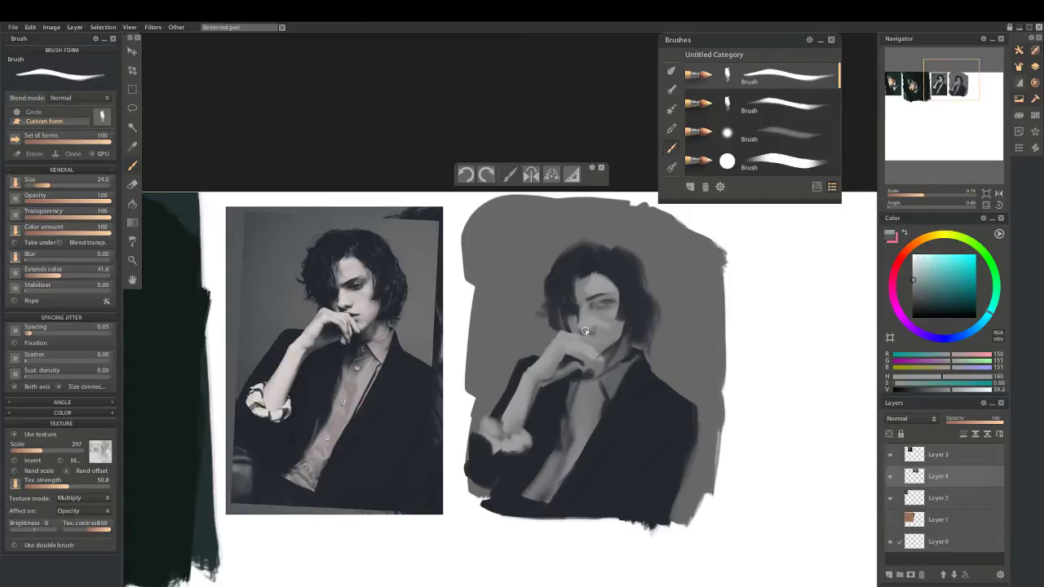
{"action": "left_click", "coordinate": [591, 326], "text": "alt"}
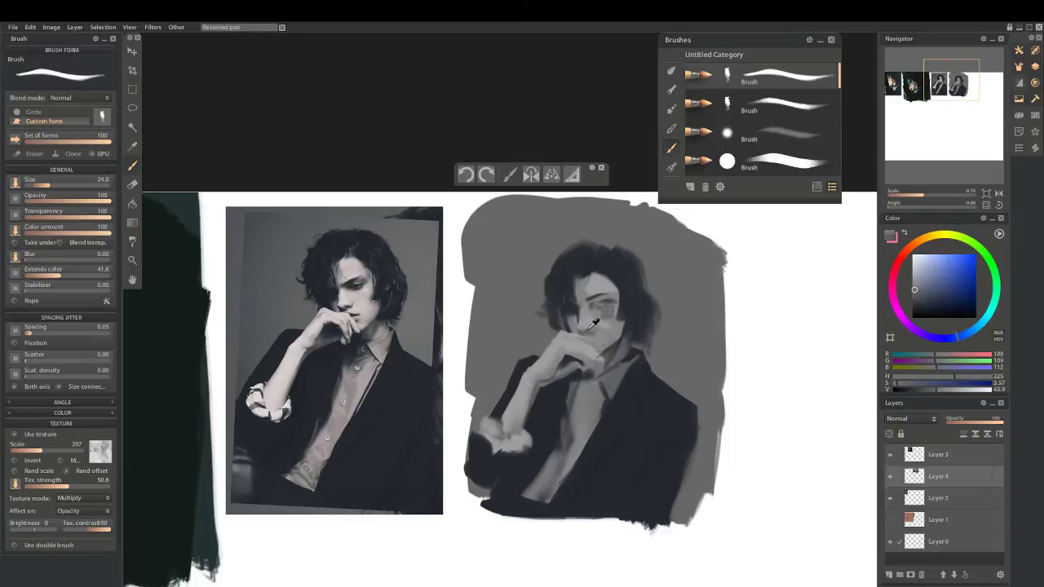
{"action": "left_click_drag", "start_coordinate": [605, 313], "coordinate": [589, 328]}
{"action": "left_click", "coordinate": [599, 326], "text": "alt"}
{"action": "left_click", "coordinate": [591, 334], "text": "alt"}
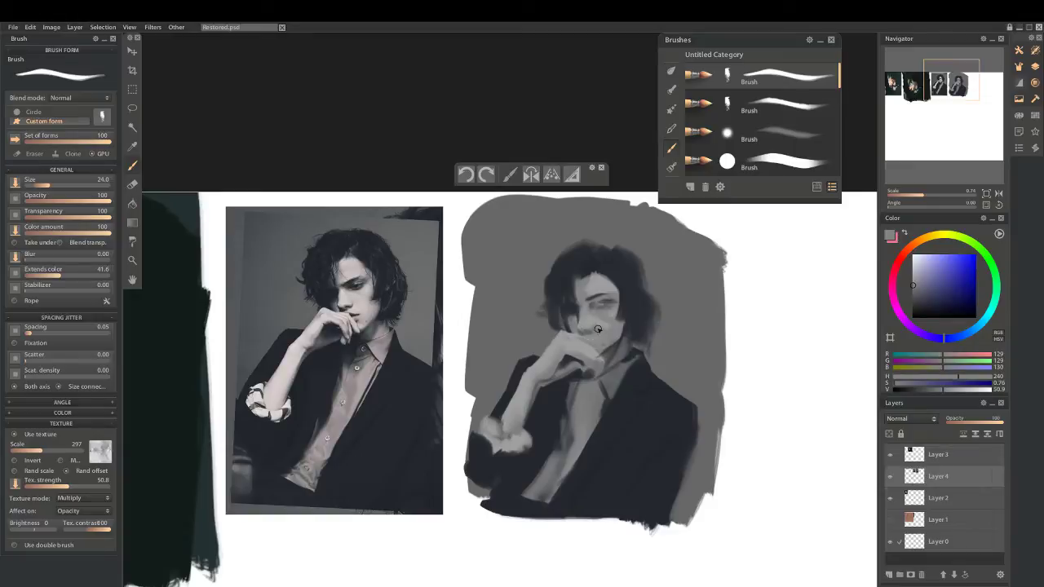
Refine the cheek and the area beneath the eye with sampled dark and light grays at brush size 24.0
{"action": "left_click", "coordinate": [570, 315], "text": "alt"}
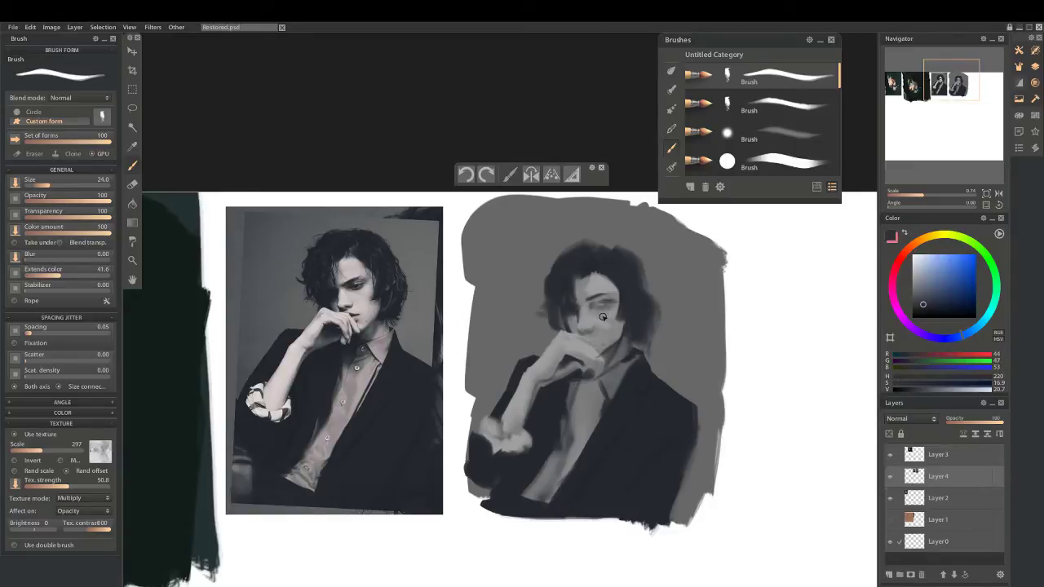
{"action": "left_click", "coordinate": [596, 322], "text": "alt"}
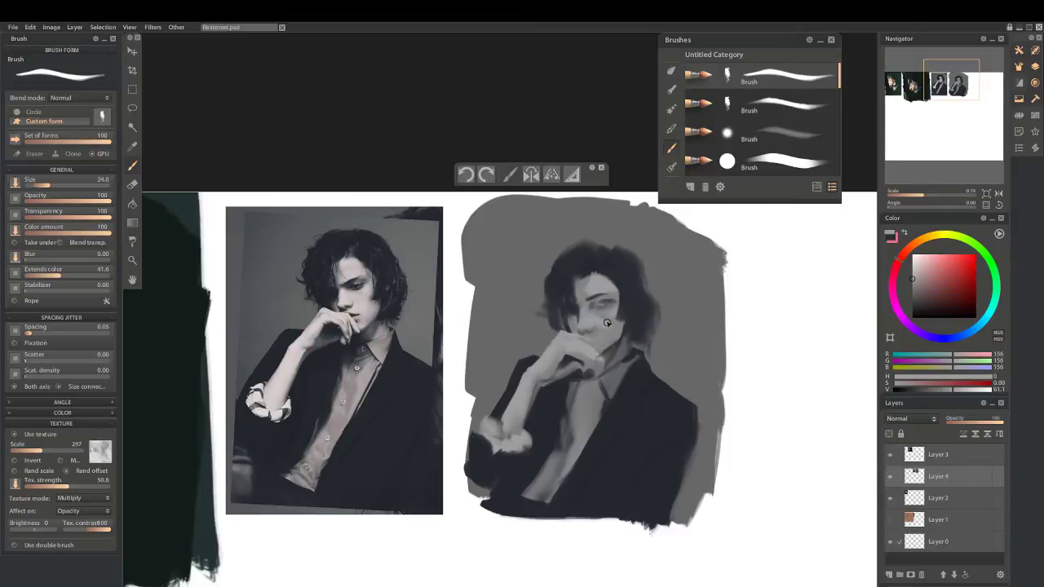
{"action": "left_click_drag", "start_coordinate": [607, 323], "coordinate": [616, 308]}
Define the folds of the rolled shirt cuff at the elbow with sampled tones and a brush up to size 39.9
{"action": "left_click", "coordinate": [592, 409], "text": "alt"}
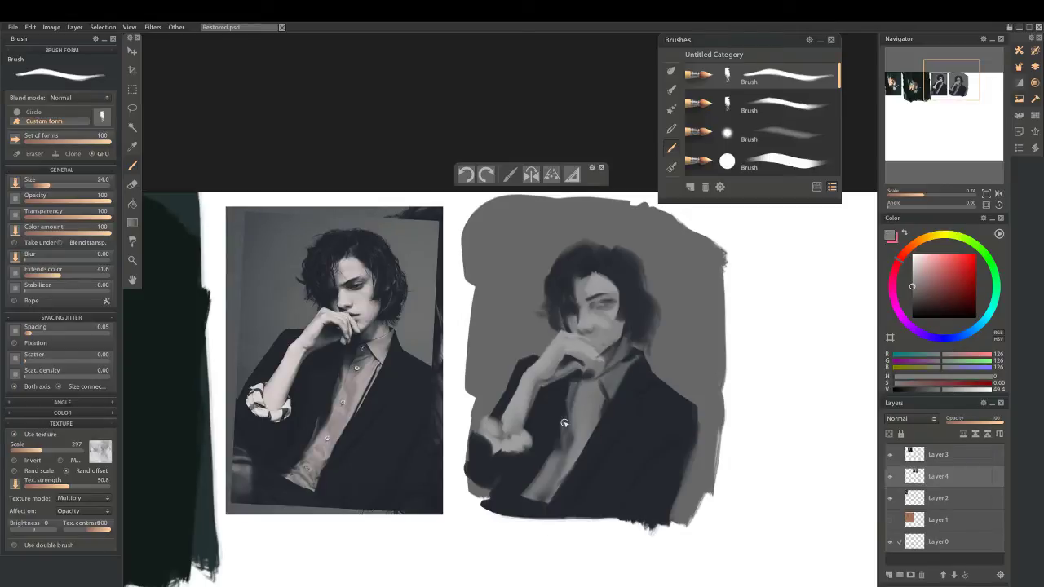
{"action": "left_click", "coordinate": [502, 416], "text": "alt"}
{"action": "mouse_move", "coordinate": [473, 447]}
{"action": "left_mouse_down"}
{"action": "mouse_move", "coordinate": [501, 434]}
{"action": "mouse_move", "coordinate": [493, 437]}
{"action": "mouse_move", "coordinate": [492, 419]}
{"action": "mouse_move", "coordinate": [526, 436]}
{"action": "mouse_move", "coordinate": [508, 439]}
{"action": "mouse_move", "coordinate": [505, 460]}
{"action": "mouse_move", "coordinate": [534, 409]}
{"action": "mouse_move", "coordinate": [538, 431]}
{"action": "mouse_move", "coordinate": [516, 437]}
{"action": "mouse_move", "coordinate": [530, 447]}
{"action": "mouse_move", "coordinate": [556, 433]}
{"action": "mouse_move", "coordinate": [518, 454]}
{"action": "left_mouse_up"}
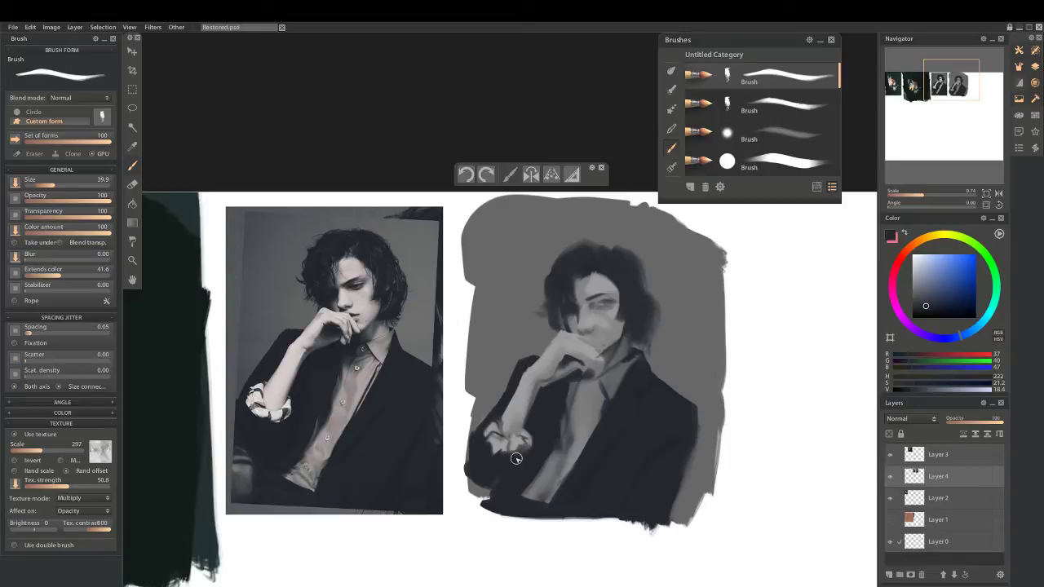
Reshape the crown and outer side of the hair with sampled hair darks and background gray, using brush sizes from 48.2 to 158
{"action": "left_click", "coordinate": [628, 282], "text": "alt"}
{"action": "mouse_move", "coordinate": [643, 303]}
{"action": "left_mouse_down"}
{"action": "mouse_move", "coordinate": [609, 246]}
{"action": "mouse_move", "coordinate": [595, 256]}
{"action": "mouse_move", "coordinate": [625, 250]}
{"action": "mouse_move", "coordinate": [631, 269]}
{"action": "mouse_move", "coordinate": [659, 233]}
{"action": "left_mouse_up"}
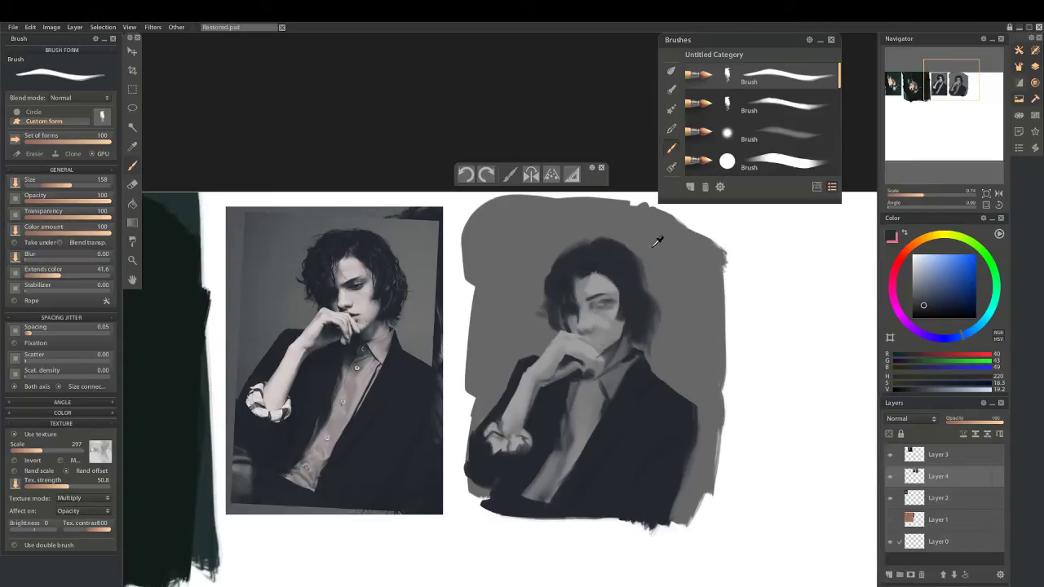
{"action": "left_click", "coordinate": [548, 259], "text": "alt"}
{"action": "mouse_move", "coordinate": [548, 259]}
{"action": "left_mouse_down"}
{"action": "mouse_move", "coordinate": [571, 240]}
{"action": "mouse_move", "coordinate": [610, 233]}
{"action": "mouse_move", "coordinate": [611, 272]}
{"action": "left_mouse_up"}
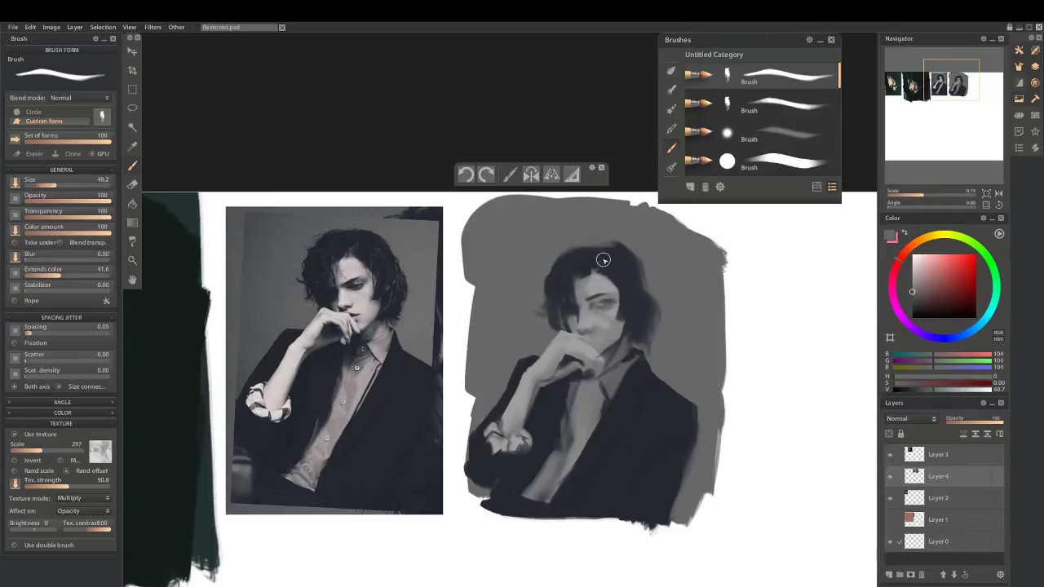
{"action": "left_click", "coordinate": [566, 256], "text": "alt"}
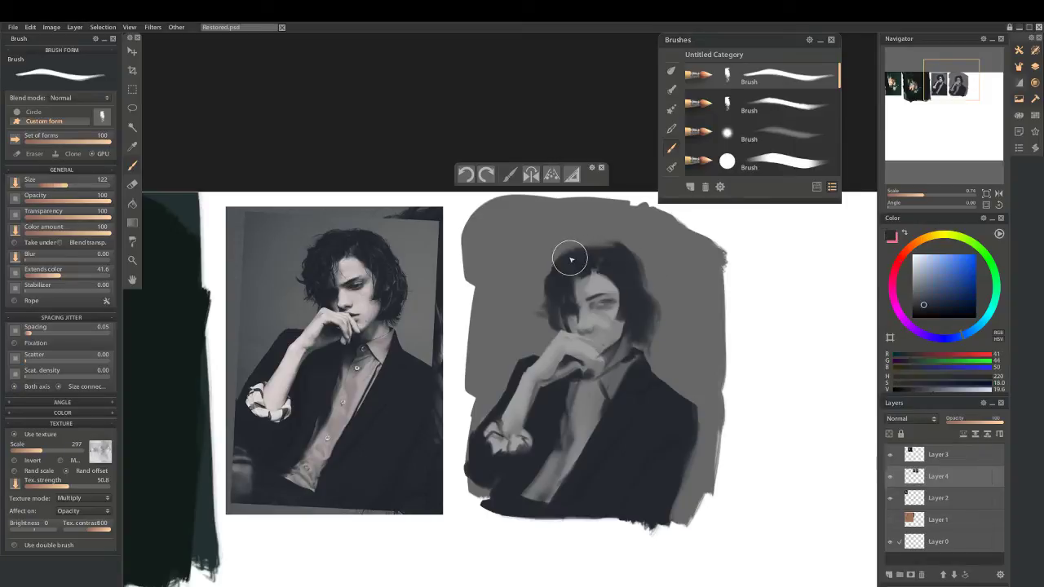
{"action": "mouse_move", "coordinate": [599, 252]}
{"action": "left_mouse_down"}
{"action": "mouse_move", "coordinate": [628, 243]}
{"action": "mouse_move", "coordinate": [661, 269]}
{"action": "mouse_move", "coordinate": [644, 259]}
{"action": "mouse_move", "coordinate": [639, 282]}
{"action": "mouse_move", "coordinate": [662, 326]}
{"action": "mouse_move", "coordinate": [654, 353]}
{"action": "left_mouse_up"}
{"action": "left_click", "coordinate": [661, 245], "text": "alt"}
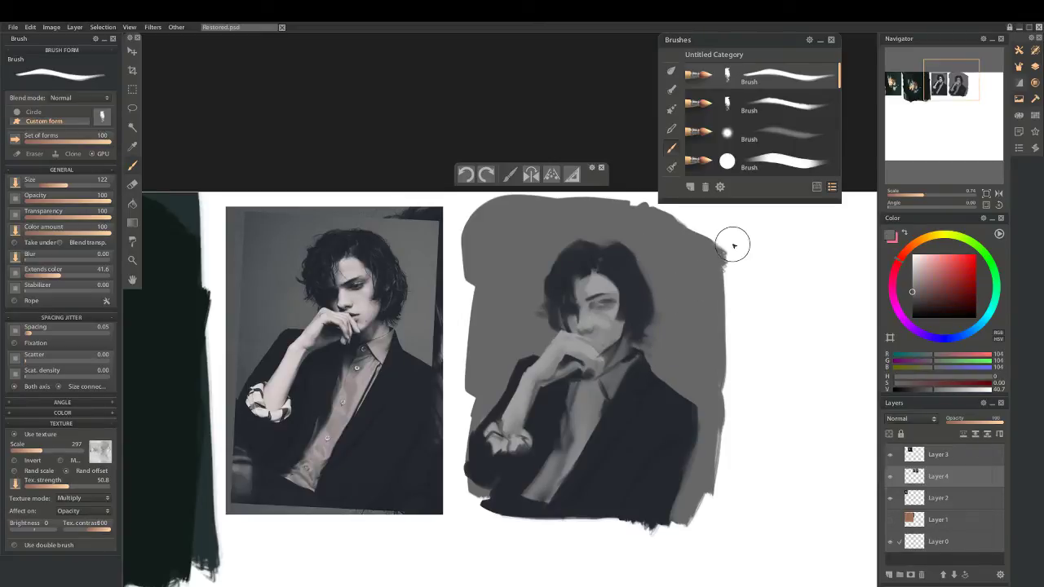
Reduce the brush to 34.2 and paint loose strands along the hair's outline with sampled hair darks and background gray
{"action": "key", "text": "bracketleft"}
{"action": "left_click", "coordinate": [628, 263], "text": "alt"}
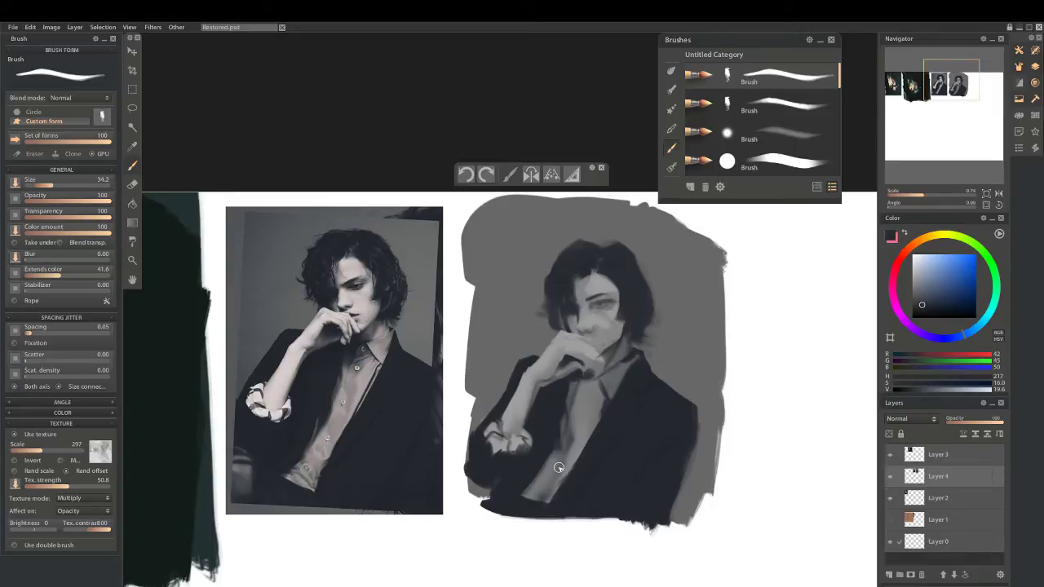
{"action": "left_click", "coordinate": [641, 396], "text": "alt"}
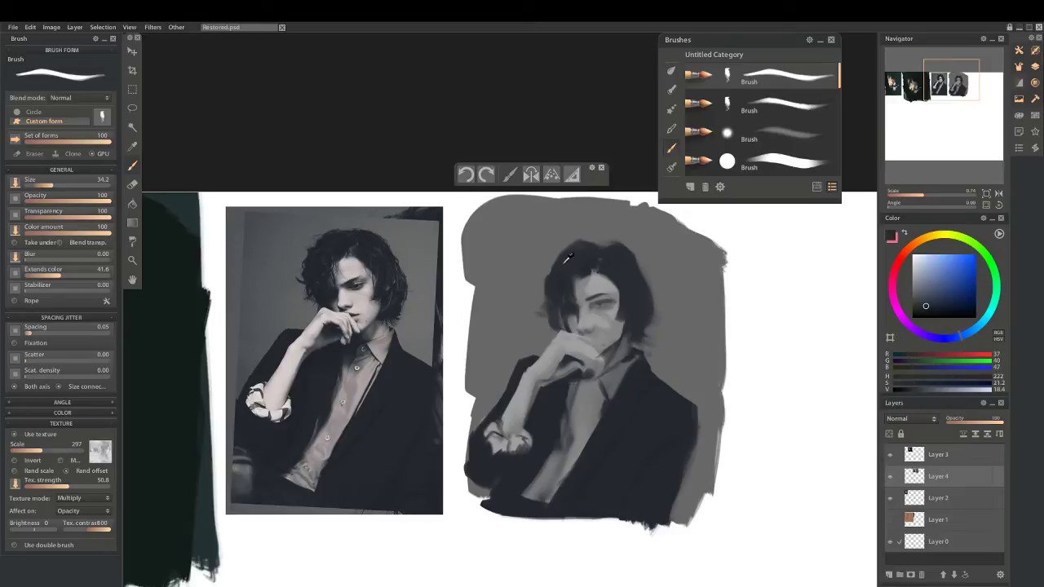
{"action": "left_click", "coordinate": [546, 321], "text": "alt"}
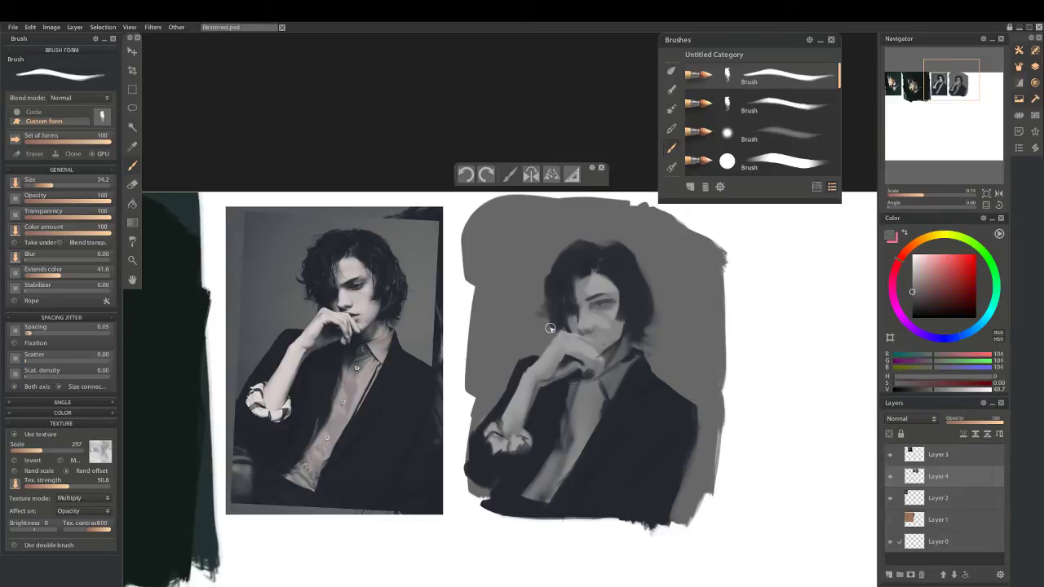
{"action": "left_click", "coordinate": [555, 284], "text": "alt"}
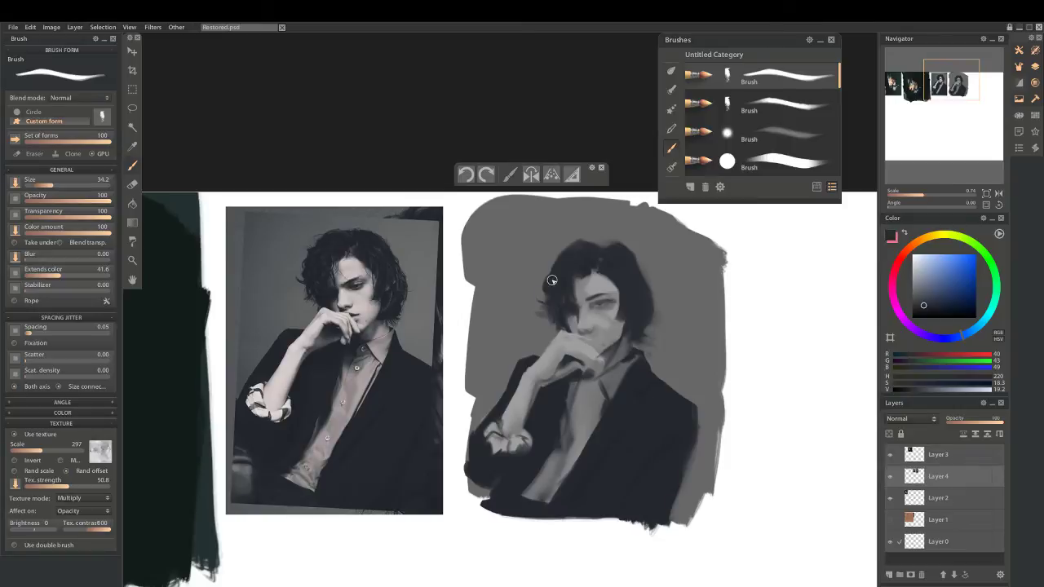
{"action": "left_click_drag", "start_coordinate": [552, 280], "coordinate": [563, 249]}
{"action": "key", "text": "bracketleft"}
{"action": "key", "text": "bracketleft"}
{"action": "key", "text": "bracketleft"}
{"action": "key", "text": "bracketleft"}
{"action": "key", "text": "bracketright"}
{"action": "key", "text": "bracketright"}
{"action": "key", "text": "bracketright"}
{"action": "key", "text": "bracketright"}
Refine the eye area and nose bridge with a sampled light gray at brush size 52.2
{"action": "left_click", "coordinate": [610, 304], "text": "alt"}
{"action": "key", "text": "bracketleft"}
{"action": "key", "text": "bracketleft"}
{"action": "key", "text": "bracketleft"}
{"action": "left_click", "coordinate": [599, 365], "text": "alt"}
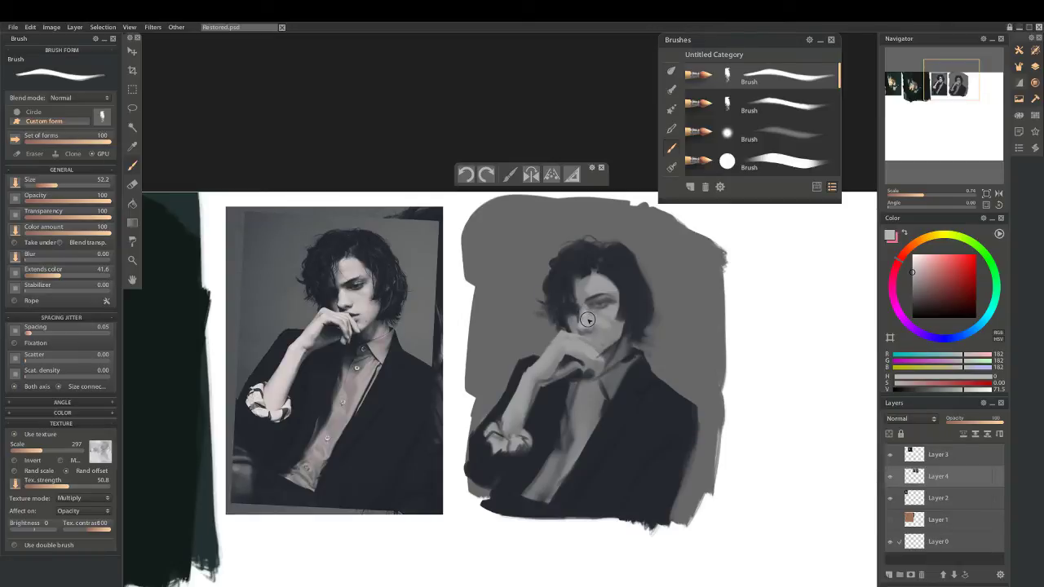
{"action": "mouse_move", "coordinate": [588, 320]}
{"action": "left_mouse_down"}
{"action": "mouse_move", "coordinate": [599, 321]}
{"action": "mouse_move", "coordinate": [587, 317]}
{"action": "left_mouse_up"}
Enlarge the brush to 91.7 and lighten the cheek below the eye with soft light-gray strokes
{"action": "key", "text": "bracketright"}
{"action": "key", "text": "bracketright"}
{"action": "key", "text": "bracketright"}
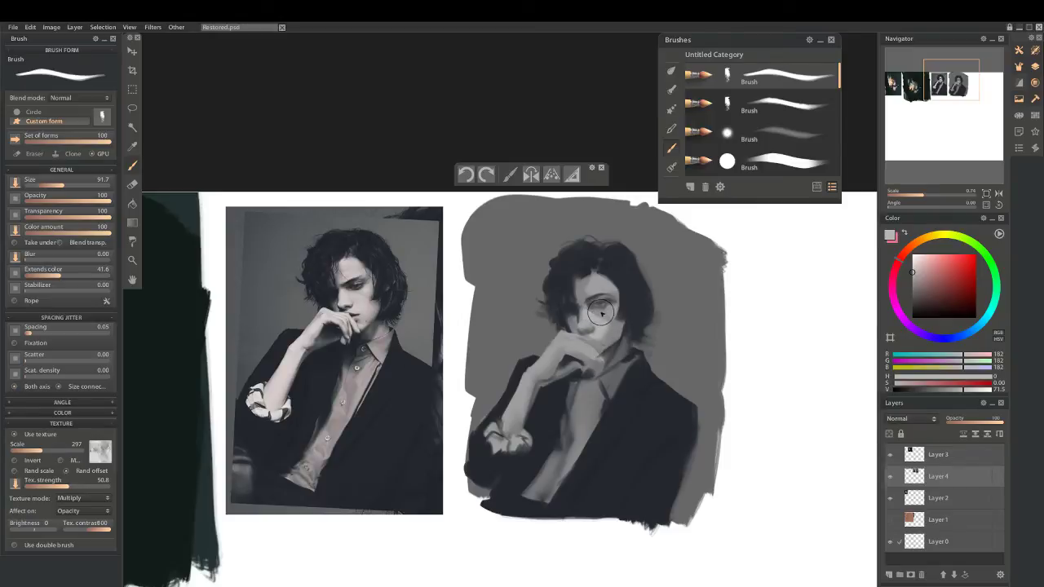
{"action": "left_click_drag", "start_coordinate": [599, 319], "coordinate": [595, 311]}
{"action": "left_click_drag", "start_coordinate": [601, 321], "coordinate": [608, 314]}
{"action": "left_click_drag", "start_coordinate": [611, 314], "coordinate": [608, 316]}
Define the nose, mouth and adjoining fingers with alternating sampled dark and light grays, finishing at brush size 39.6
{"action": "left_click", "coordinate": [593, 312], "text": "alt"}
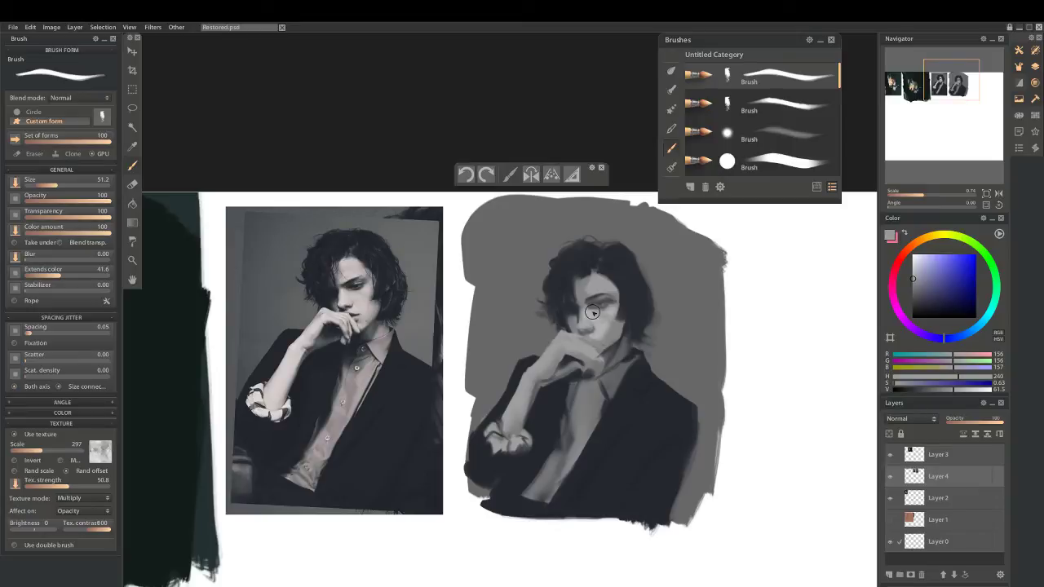
{"action": "left_click", "coordinate": [578, 327], "text": "alt"}
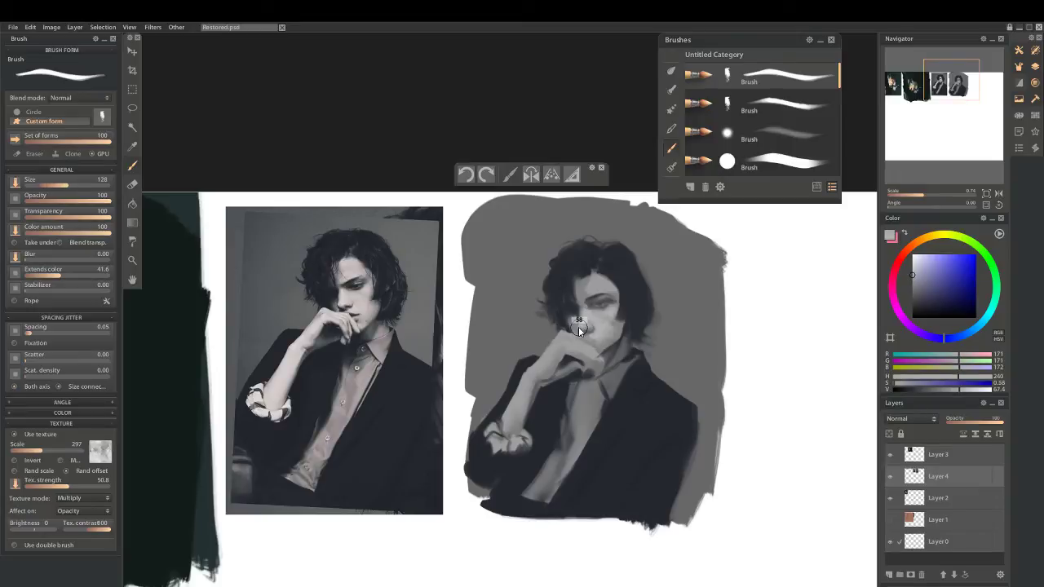
{"action": "left_click", "coordinate": [579, 329], "text": "alt"}
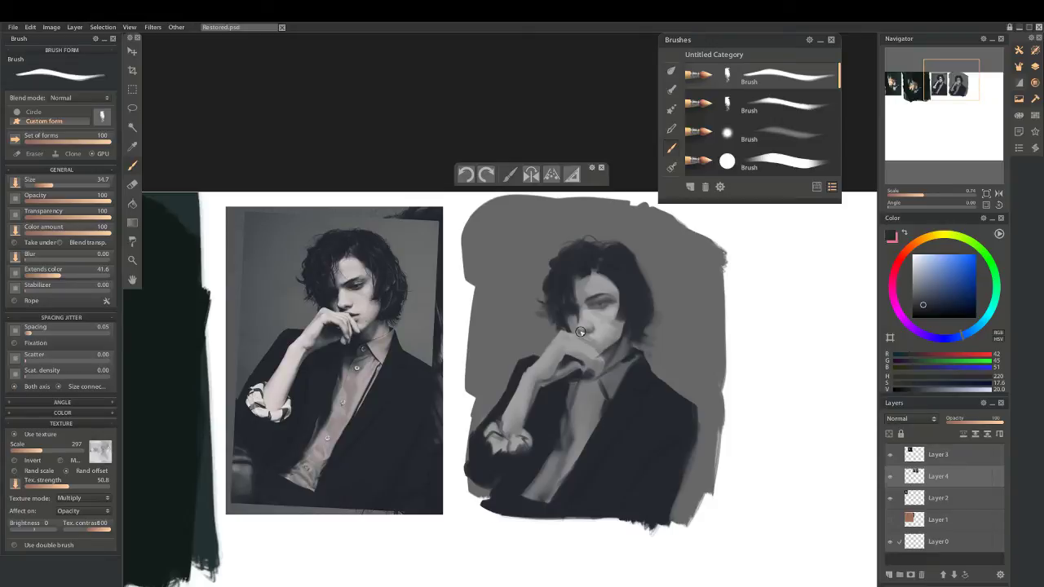
{"action": "left_click", "coordinate": [580, 332], "text": "alt"}
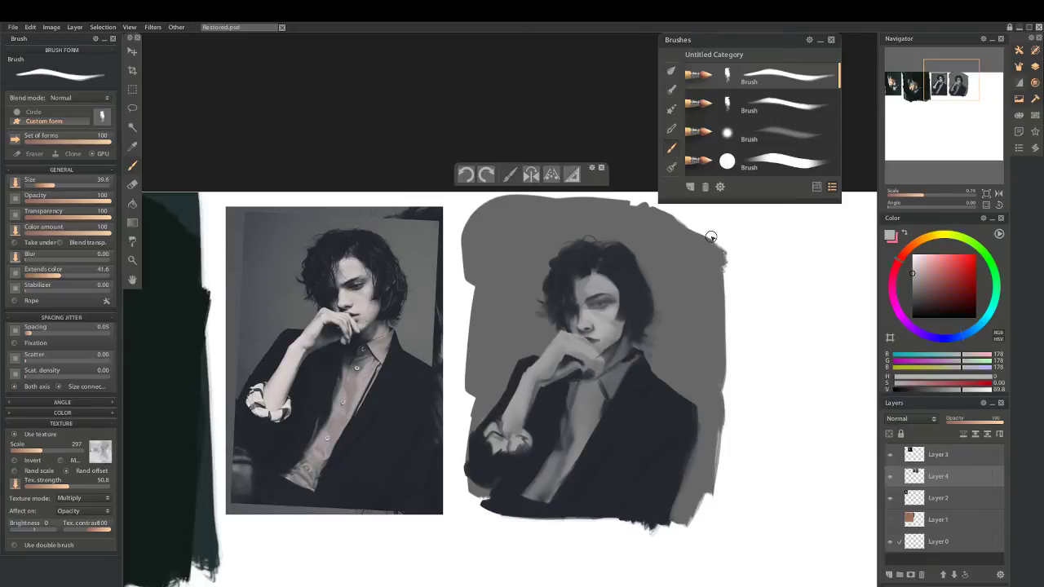
{"action": "left_click", "coordinate": [596, 349], "text": "alt"}
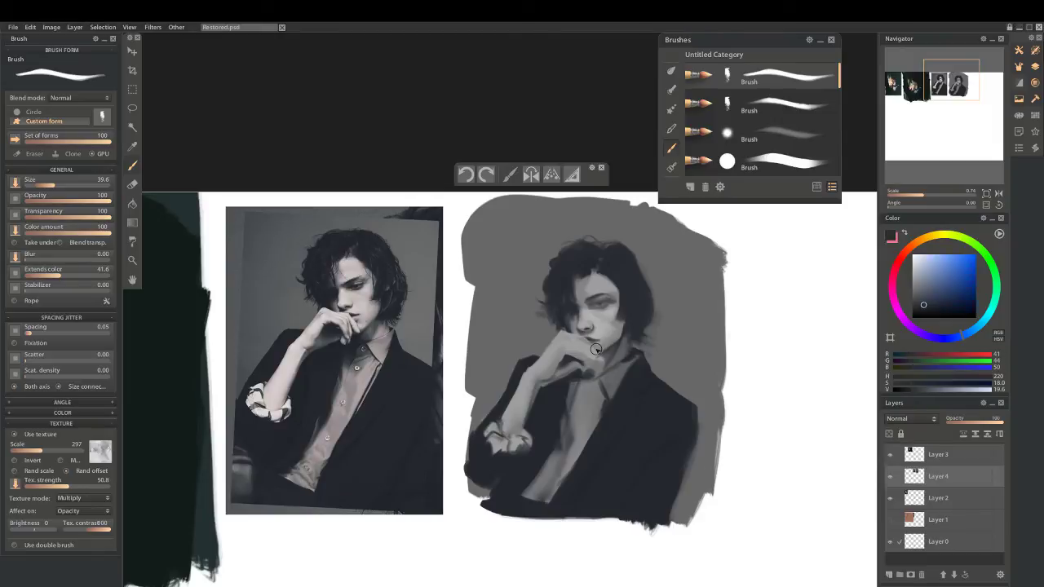
{"action": "left_click", "coordinate": [592, 361], "text": "alt"}
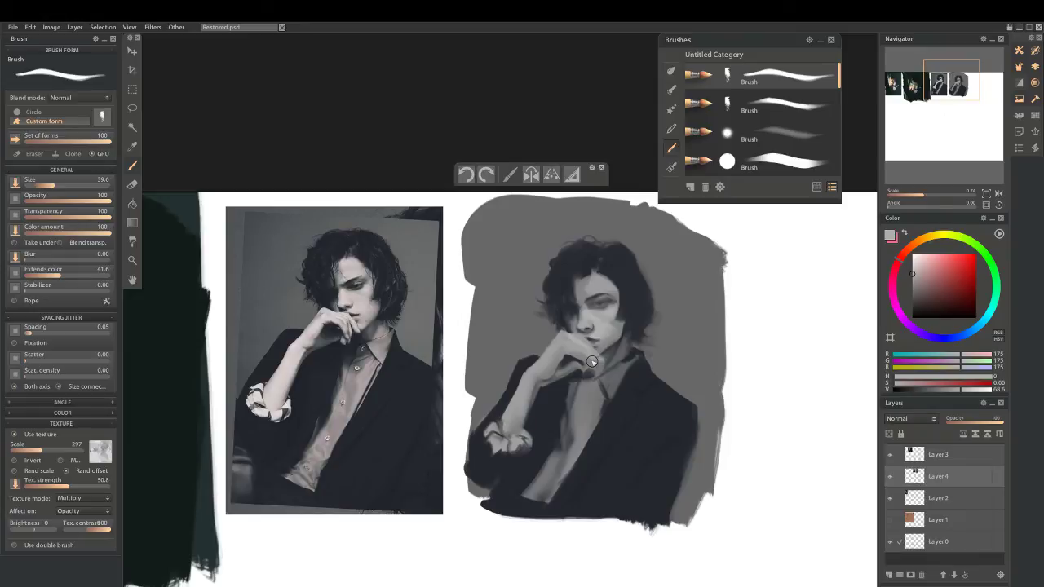
Deepen the brow, eye and hair beside the nose with sampled tones, using brush sizes 53.7 and 61.5
{"action": "scroll", "coordinate": [592, 362], "scroll_direction": "up", "scroll_amount": 2}
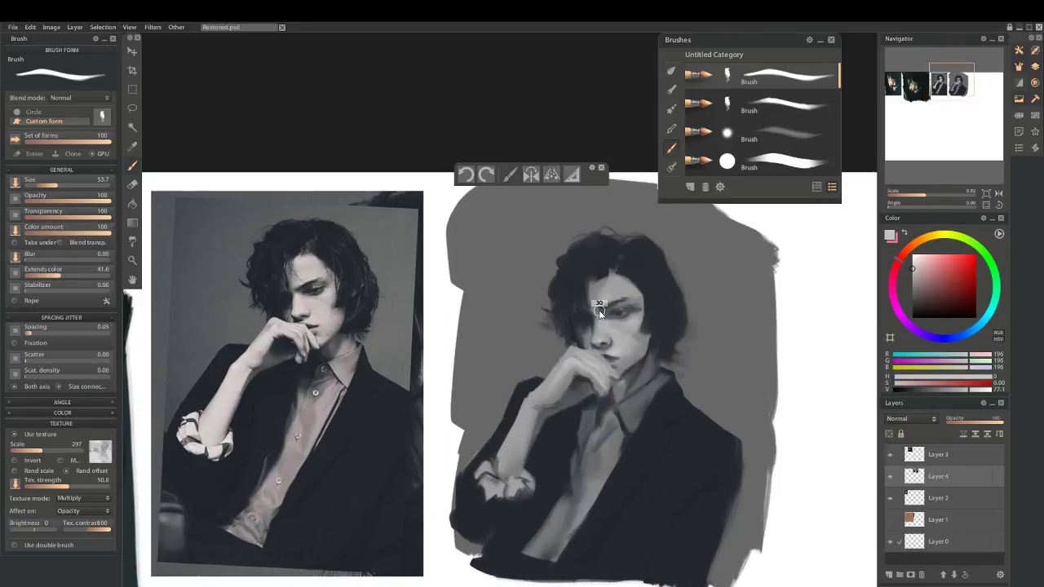
{"action": "left_click_drag", "start_coordinate": [600, 310], "coordinate": [601, 325]}
{"action": "left_click", "coordinate": [650, 281], "text": "alt"}
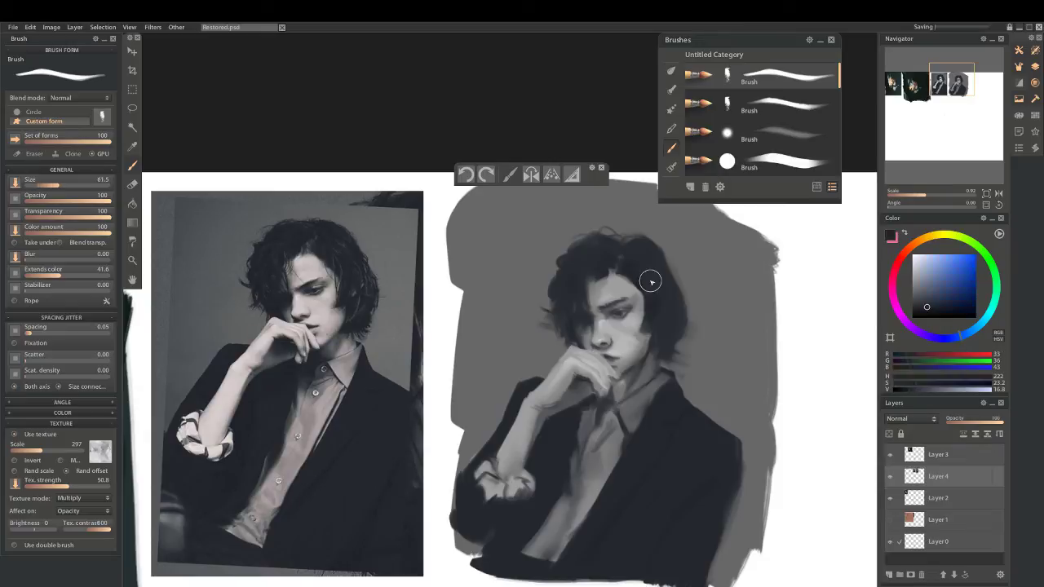